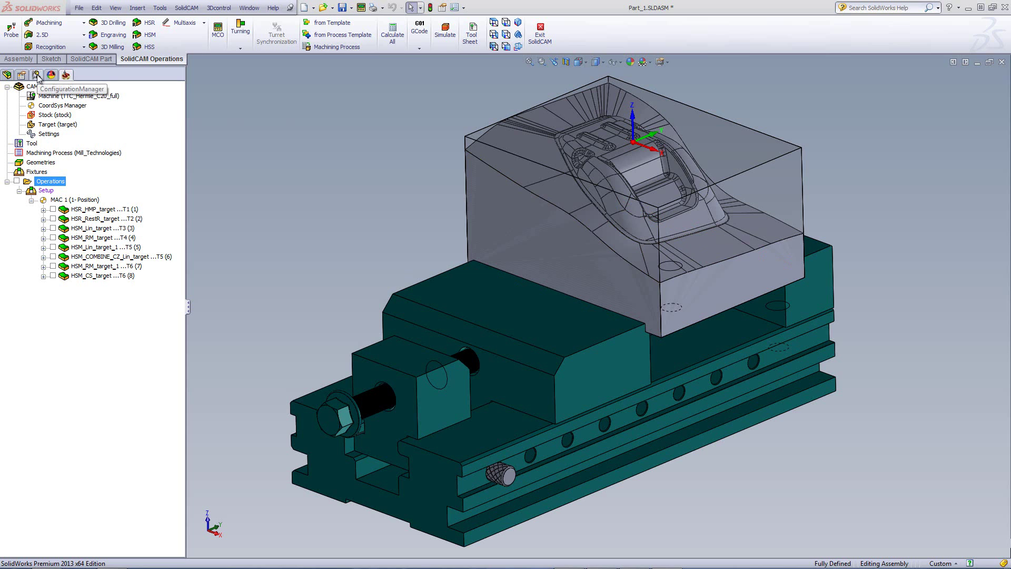
- Display only the target part without the vise and stock block, and look over its top surfaces
{"action": "left_click", "coordinate": [36, 74]}
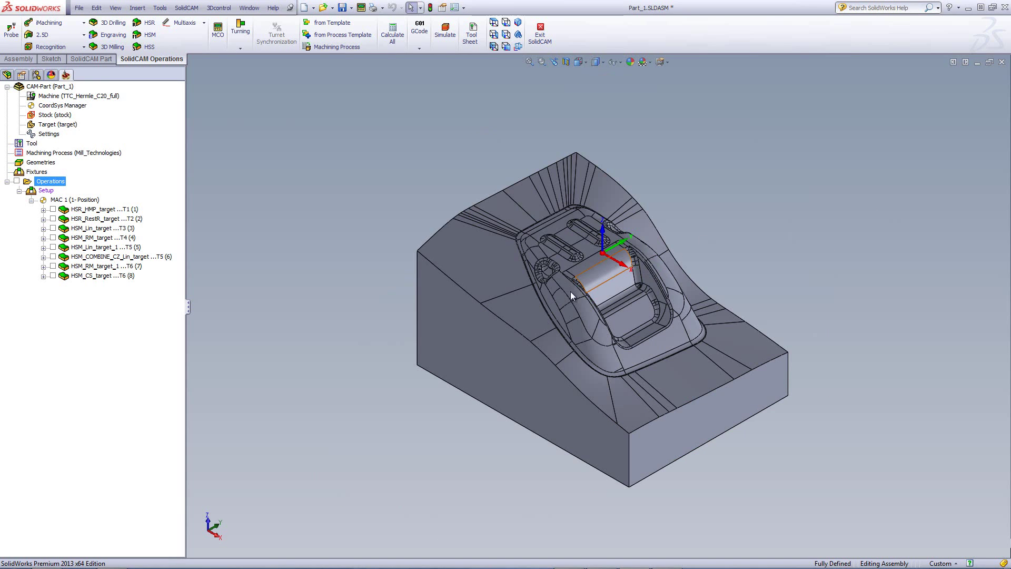
{"action": "left_click", "coordinate": [498, 270]}
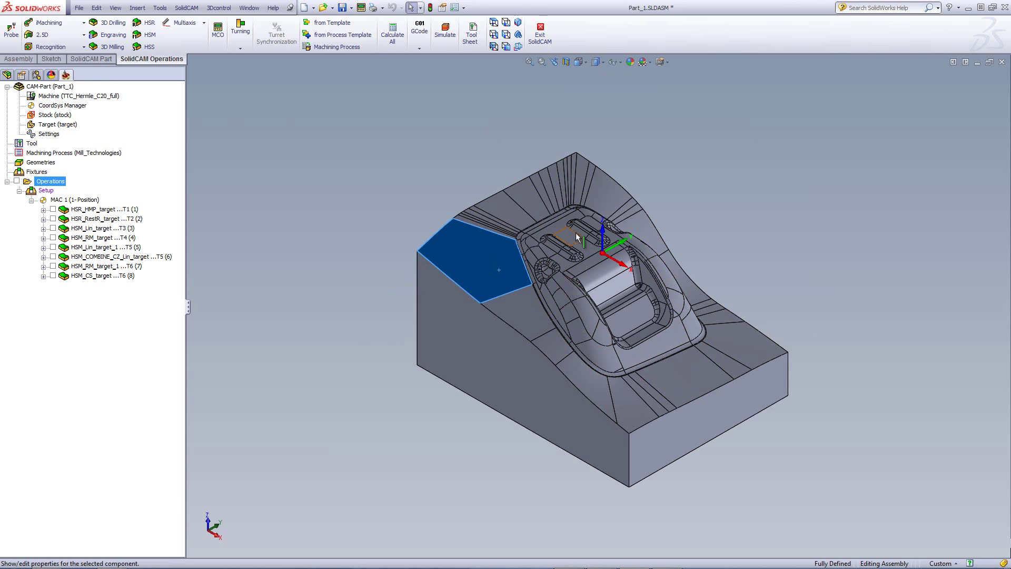
{"action": "left_click", "coordinate": [712, 223]}
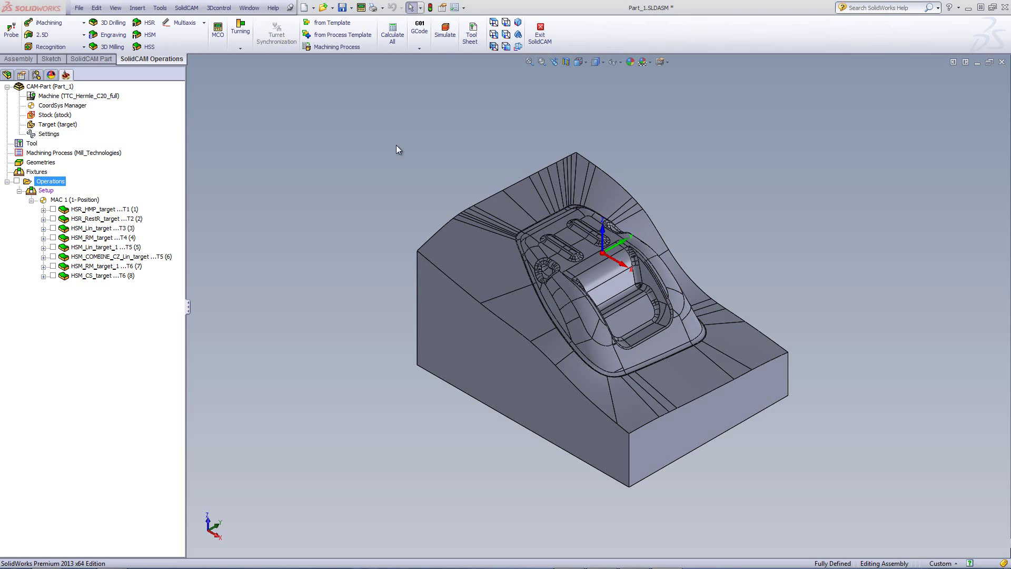
- Open the HSR_HMP_target roughing operation and preview its target geometry on the model
{"action": "double_click", "coordinate": [106, 209]}
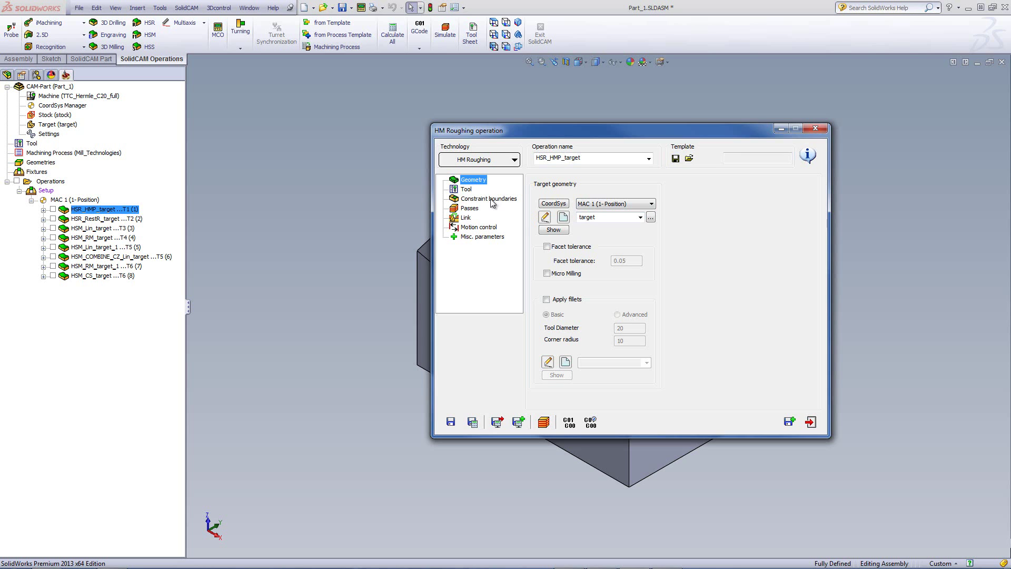
{"action": "left_click", "coordinate": [553, 230]}
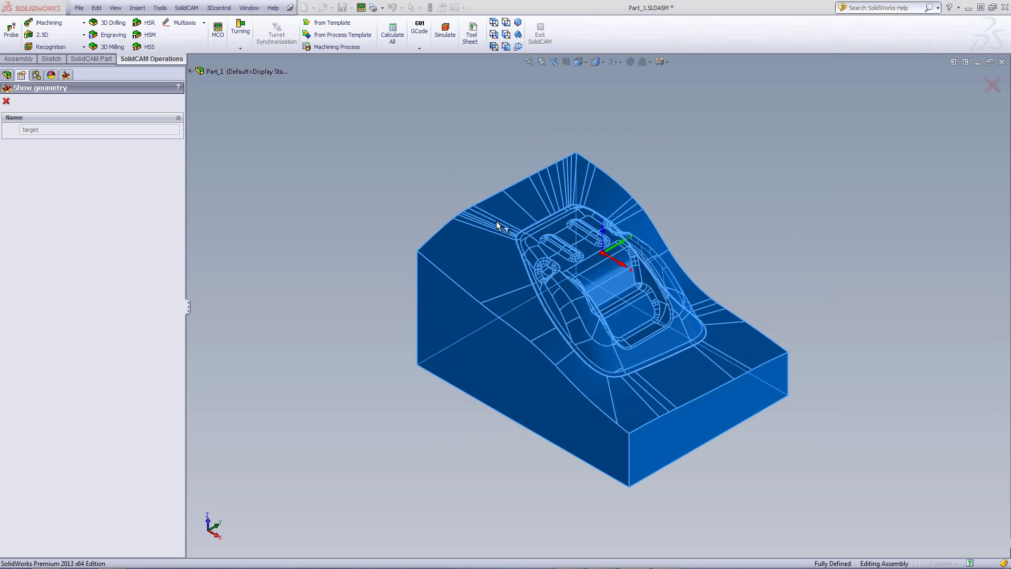
{"action": "left_click", "coordinate": [6, 102]}
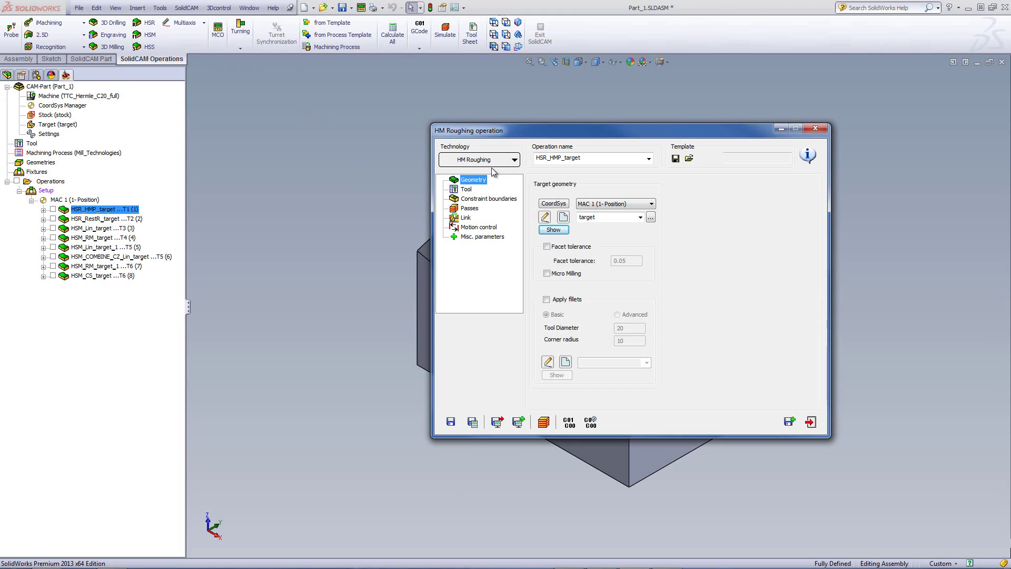
- Review the HM Roughing operation's tool, constraint boundaries, and the wall offset, floor offset and step down of its passes
{"action": "left_click", "coordinate": [466, 189]}
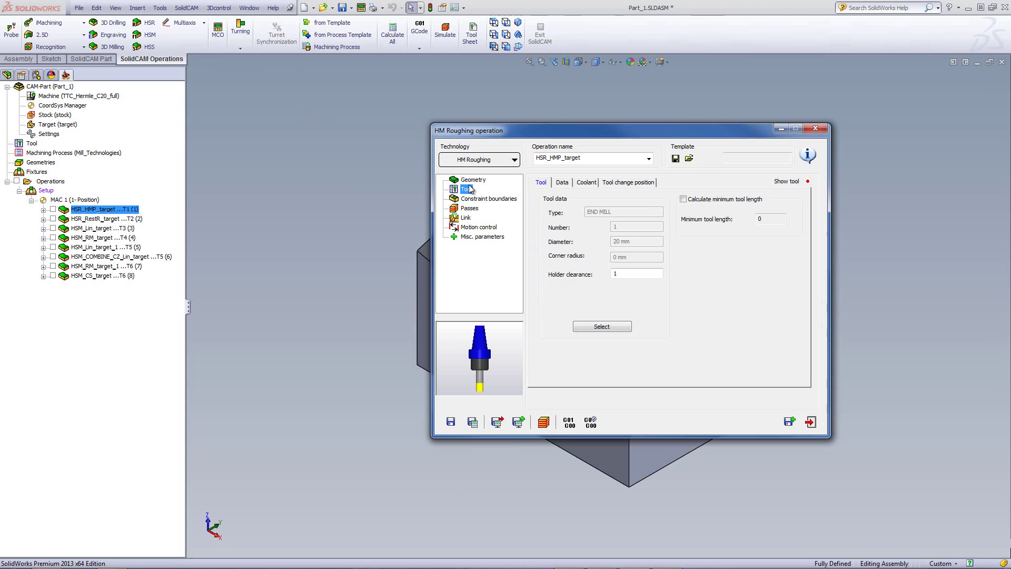
{"action": "left_click", "coordinate": [485, 200]}
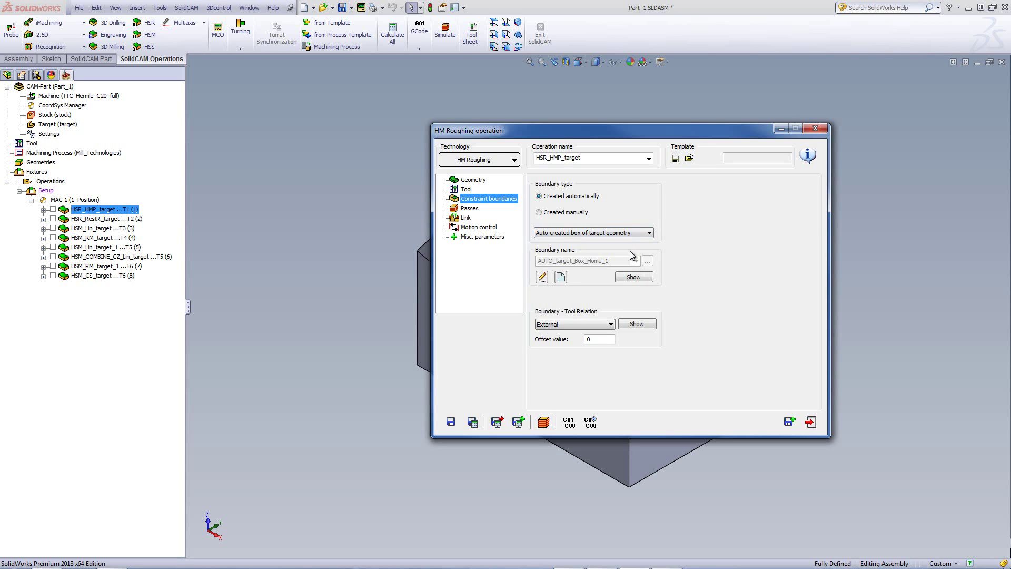
{"action": "left_click", "coordinate": [469, 209]}
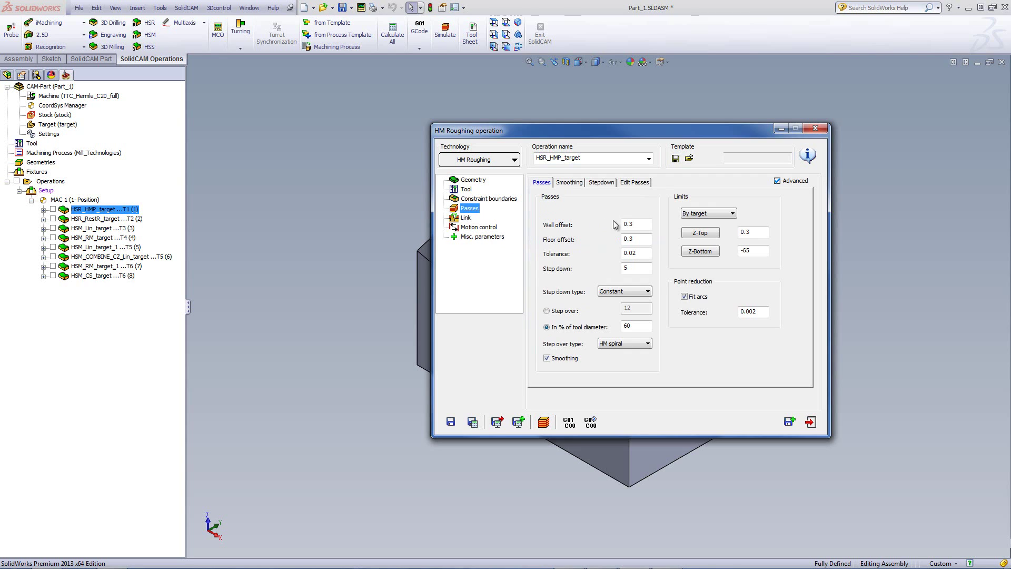
{"action": "mouse_move", "coordinate": [639, 224]}
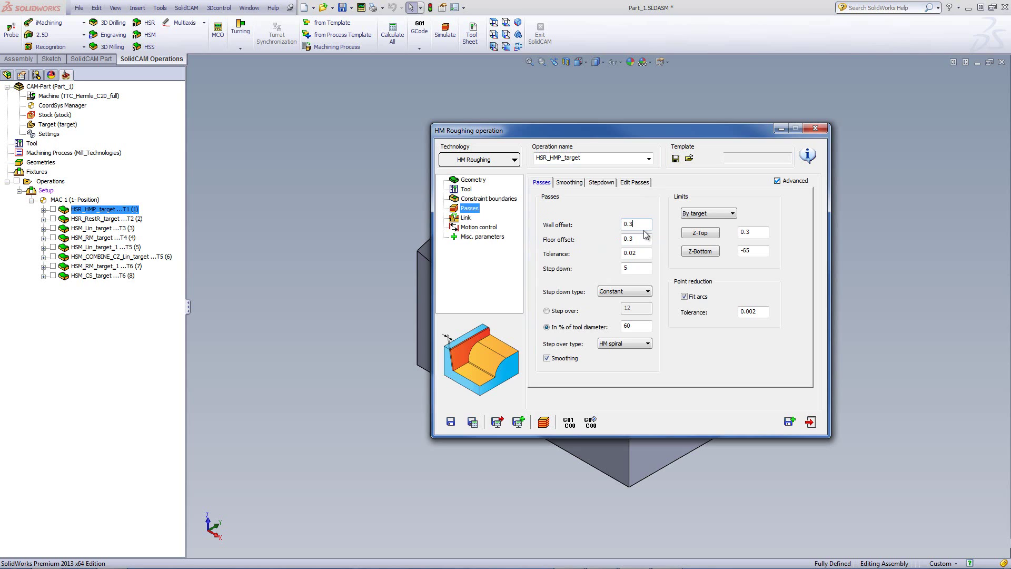
{"action": "left_click", "coordinate": [641, 239]}
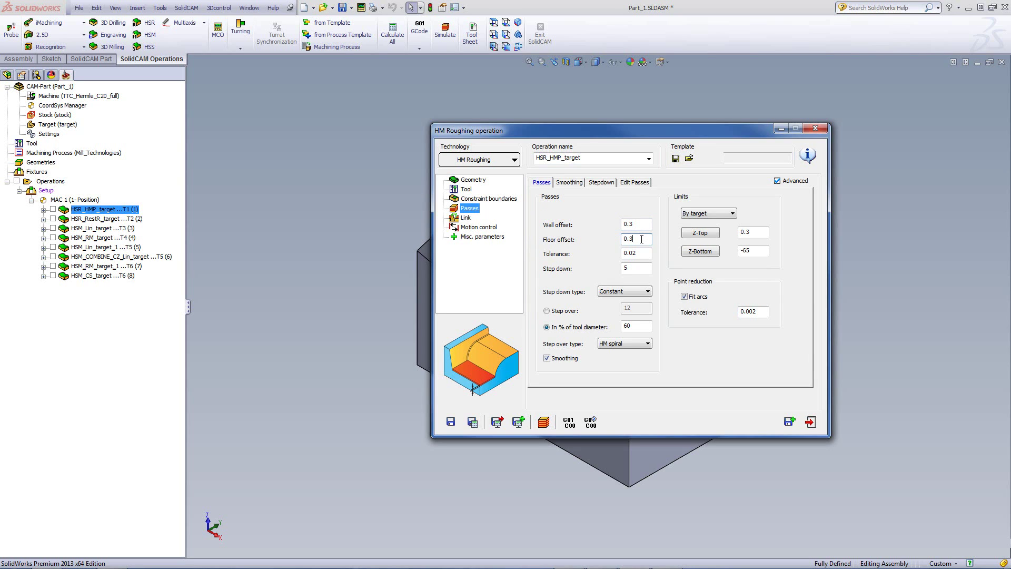
{"action": "left_click", "coordinate": [636, 268]}
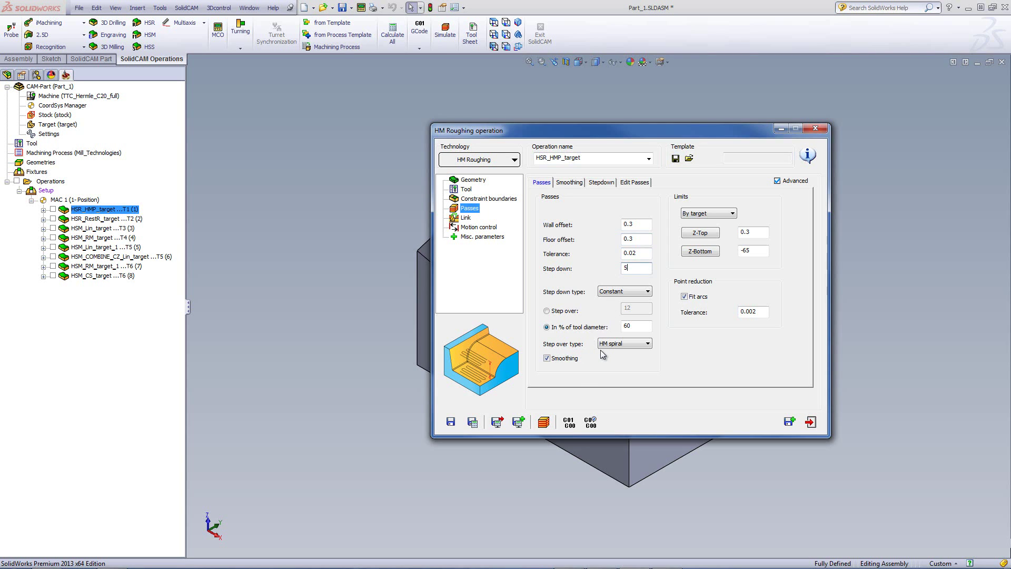
- Check the available step over types for the HM Roughing passes, and briefly collapse the operation dialog to view the part
{"action": "left_click", "coordinate": [628, 345]}
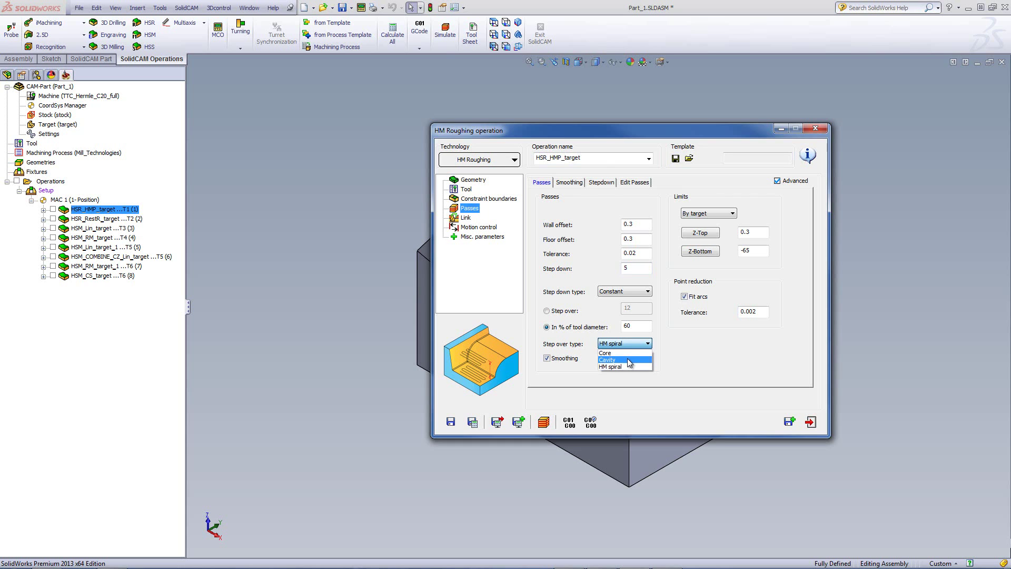
{"action": "left_click", "coordinate": [627, 128]}
{"action": "double_click", "coordinate": [626, 129]}
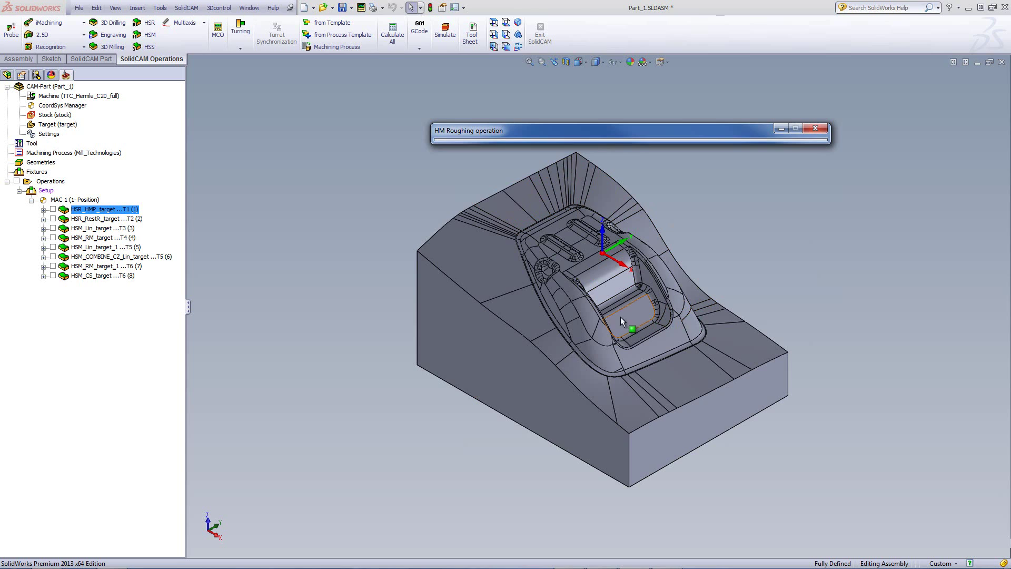
{"action": "double_click", "coordinate": [620, 133]}
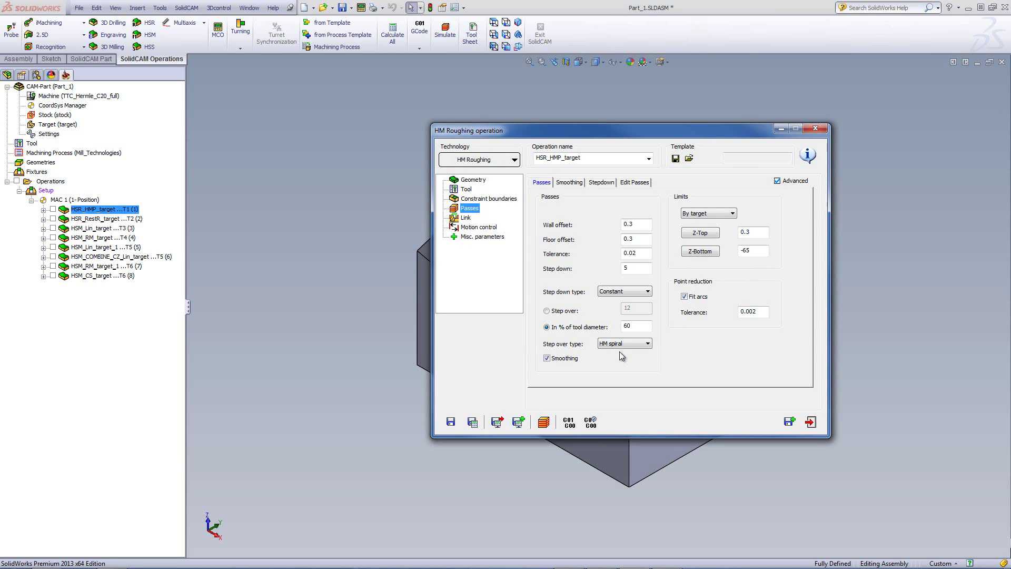
- Run the SolidVerify simulation of the HSR_HMP_target operation and inspect the roughed stock
{"action": "left_click", "coordinate": [543, 421]}
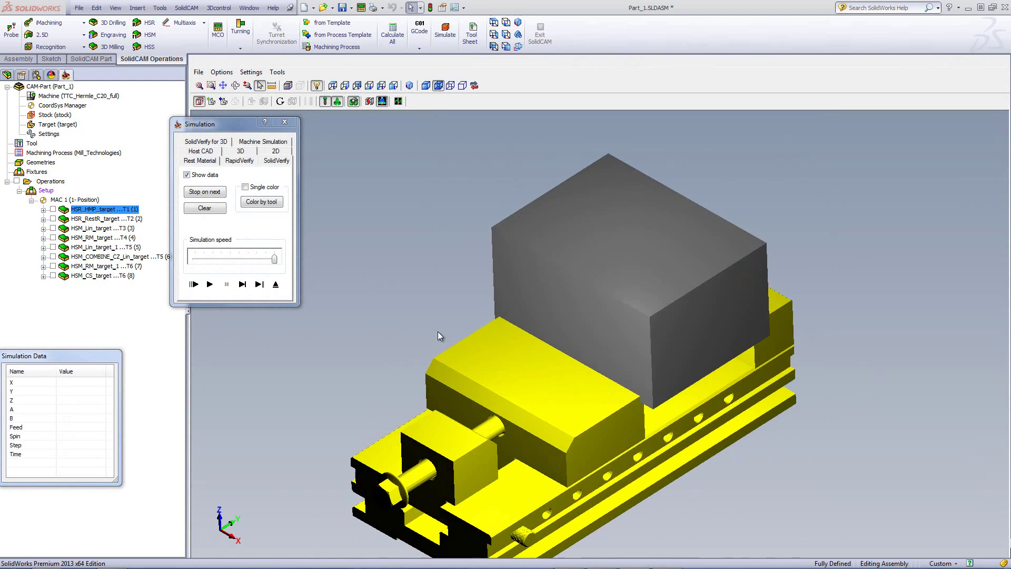
{"action": "left_click", "coordinate": [209, 283]}
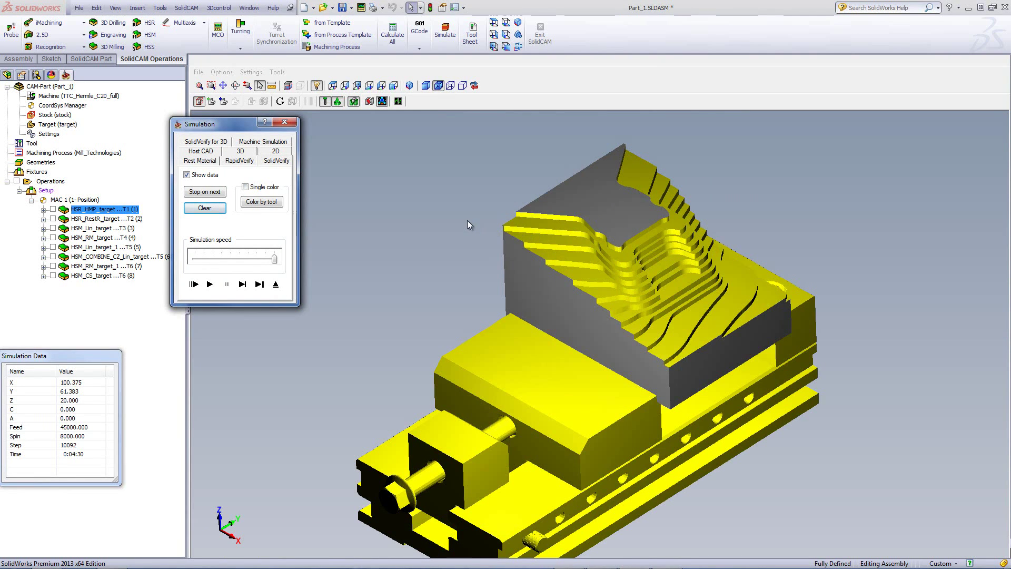
{"action": "left_click", "coordinate": [810, 218]}
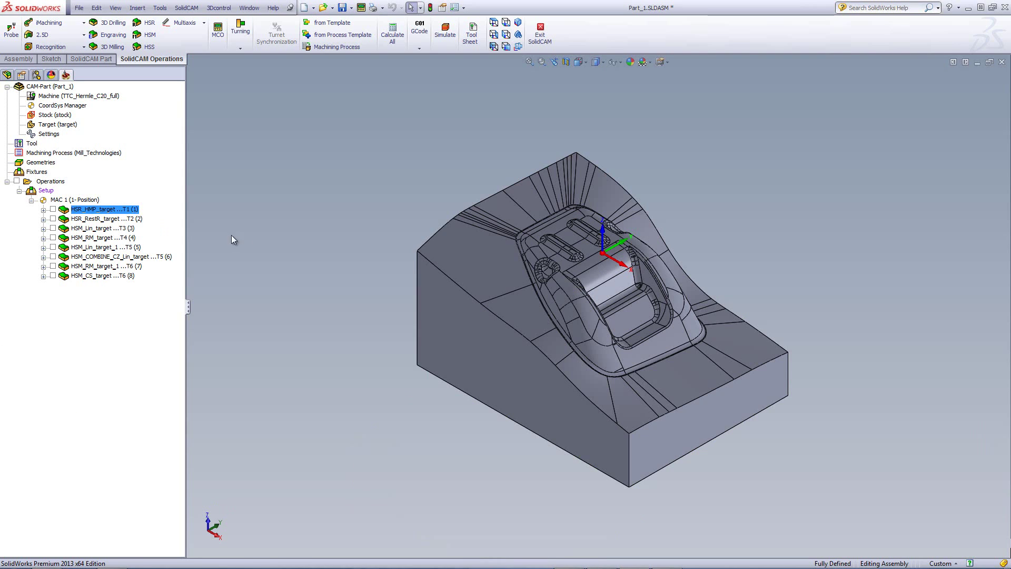
- Open the HSR_RestR_target rest roughing operation and review its tool, constraint boundaries, and passes offsets and step down
{"action": "left_click", "coordinate": [88, 220]}
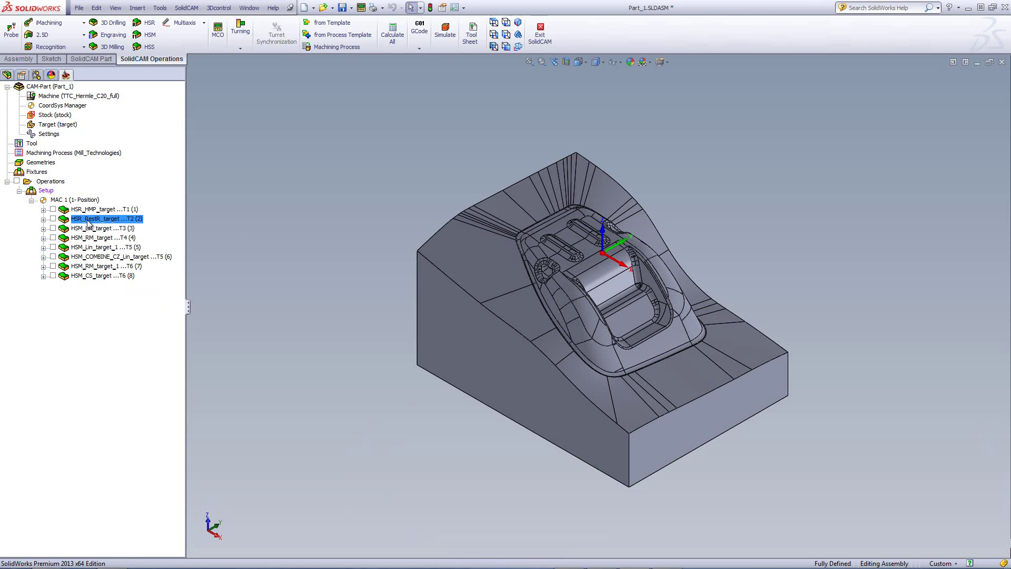
{"action": "double_click", "coordinate": [87, 223]}
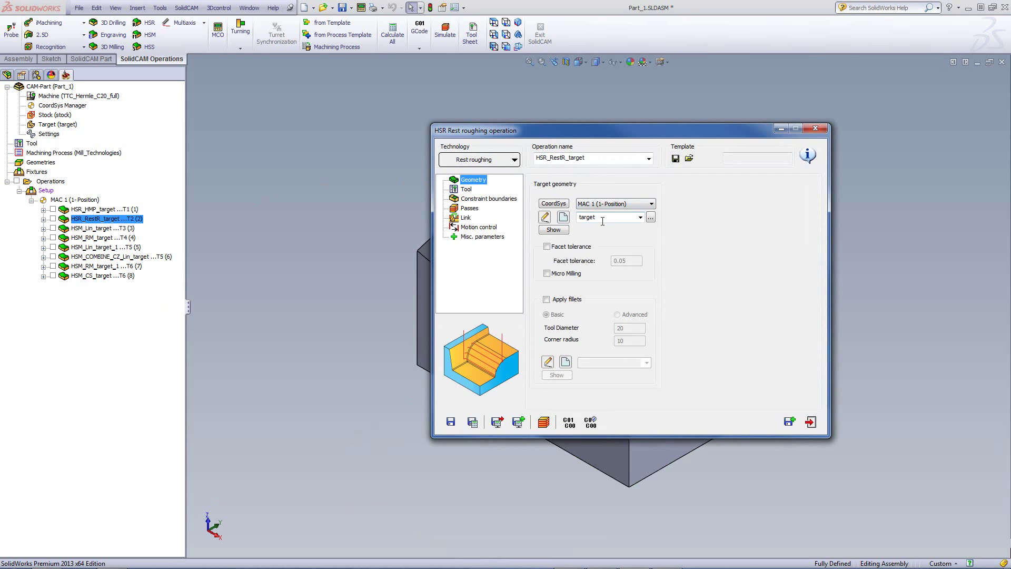
{"action": "left_click", "coordinate": [467, 190]}
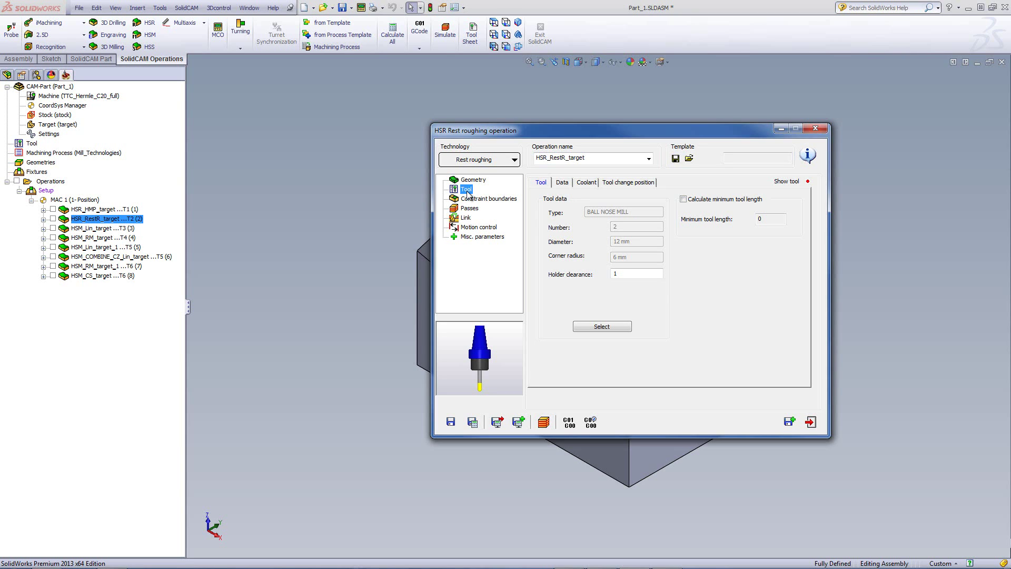
{"action": "left_click", "coordinate": [480, 202]}
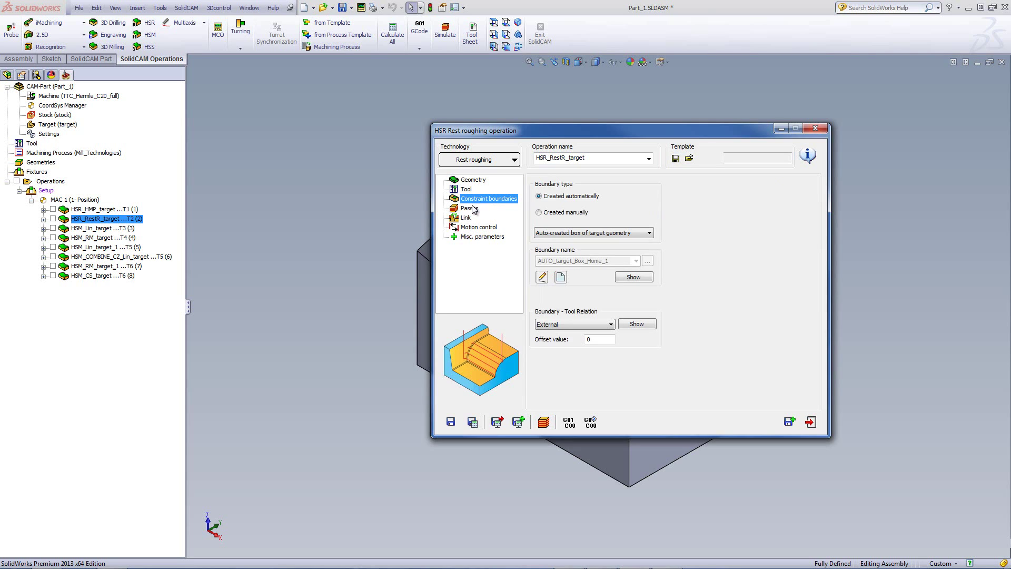
{"action": "left_click", "coordinate": [473, 209]}
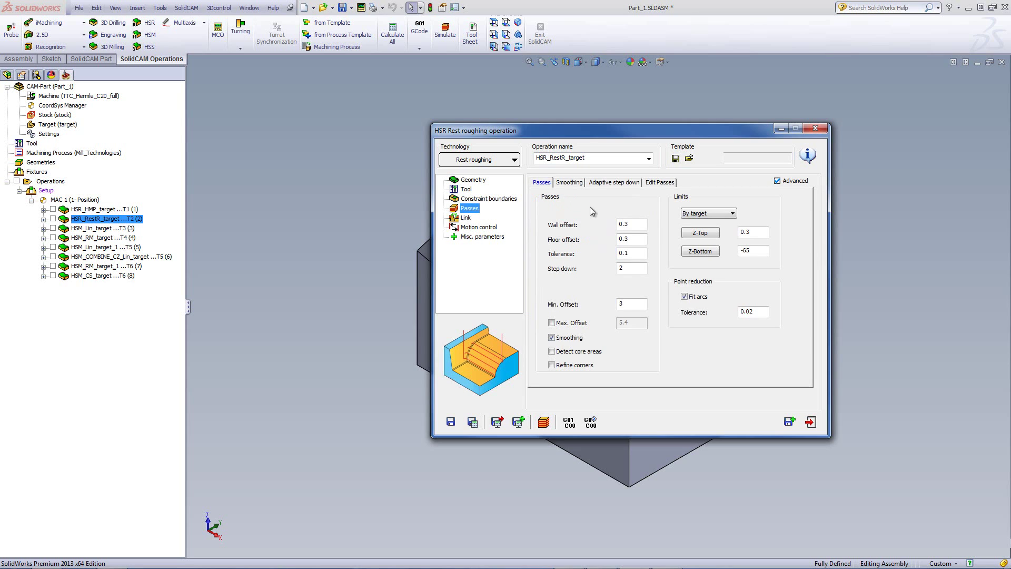
{"action": "left_click", "coordinate": [632, 220]}
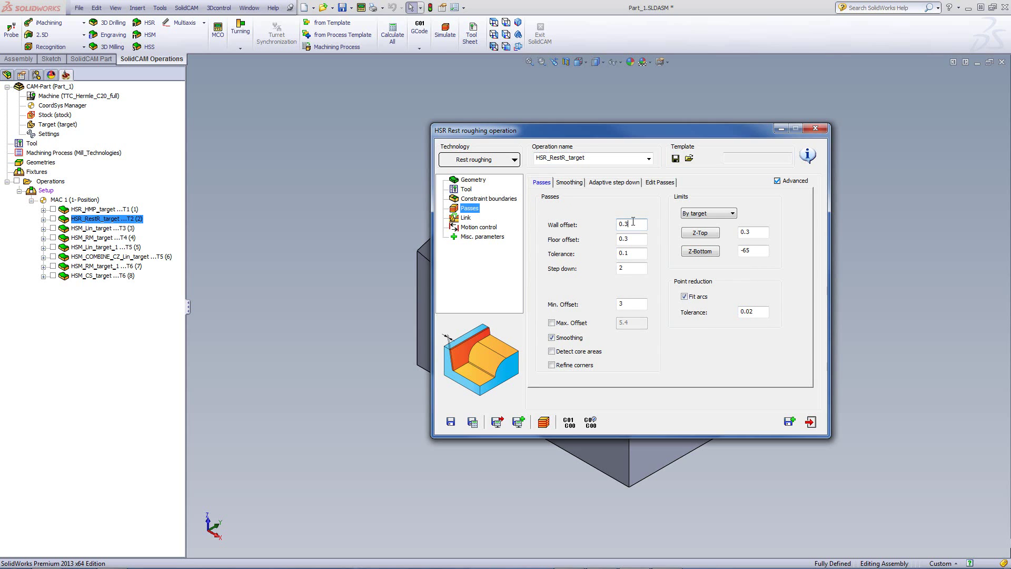
{"action": "left_click", "coordinate": [628, 268]}
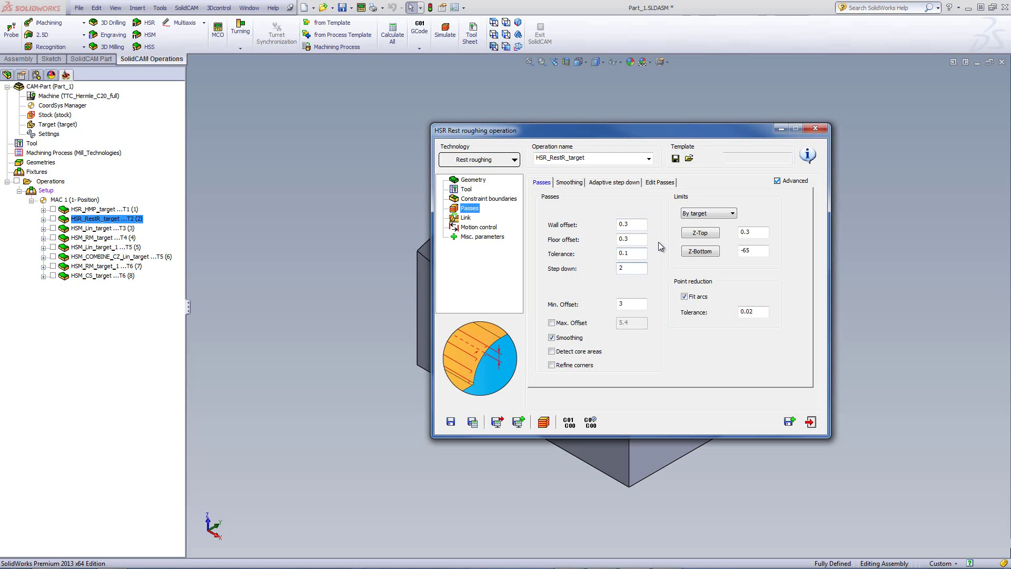
- Check the rest roughing operation's stock definition and preview the remaining stock model
{"action": "left_click", "coordinate": [655, 184]}
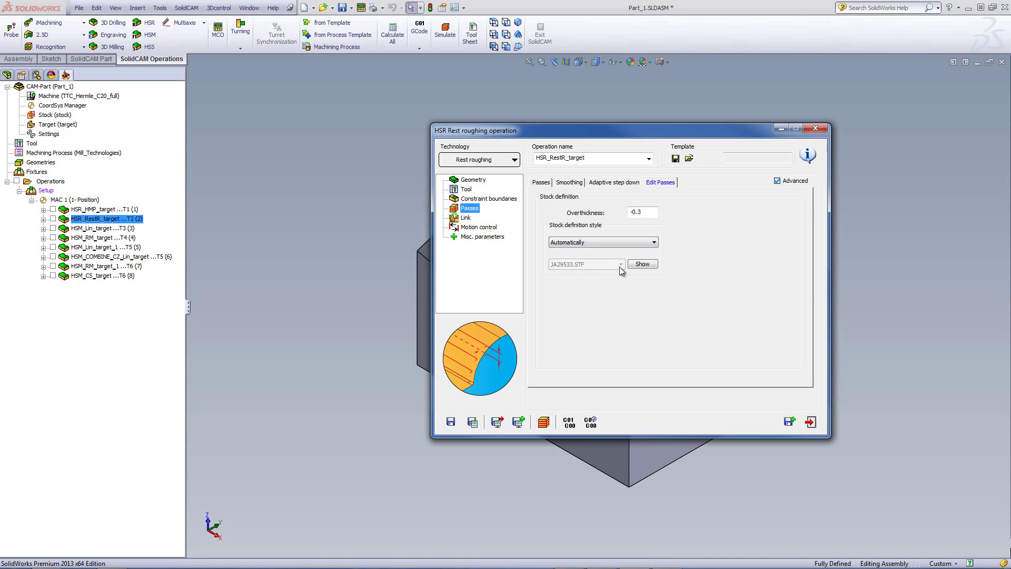
{"action": "left_click", "coordinate": [642, 264]}
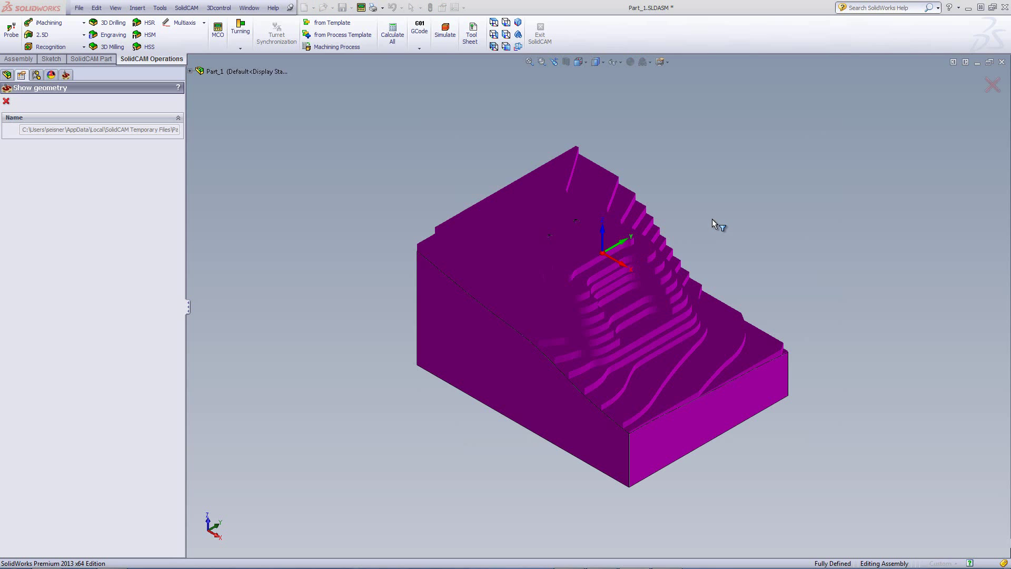
{"action": "key", "text": "Escape"}
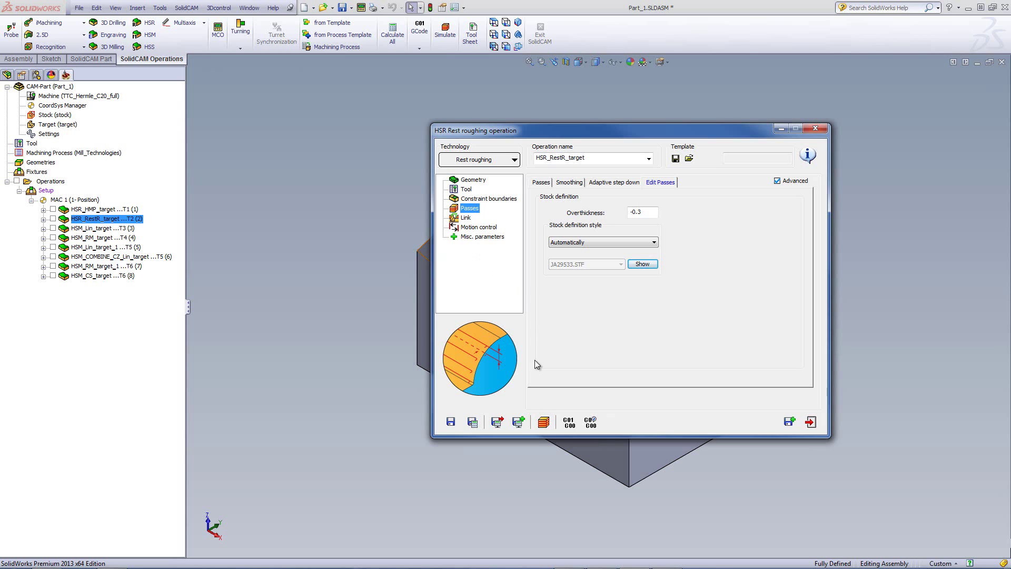
- Run the SolidVerify simulation of the HSR_RestR_target operation and inspect the rest-roughed part from a rotated view
{"action": "left_click", "coordinate": [544, 421]}
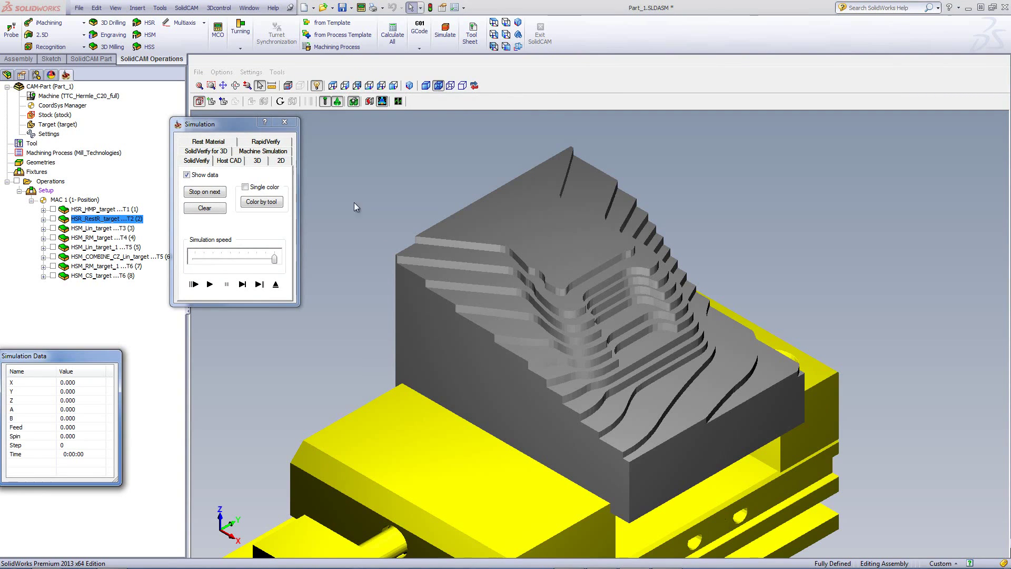
{"action": "left_click", "coordinate": [209, 285]}
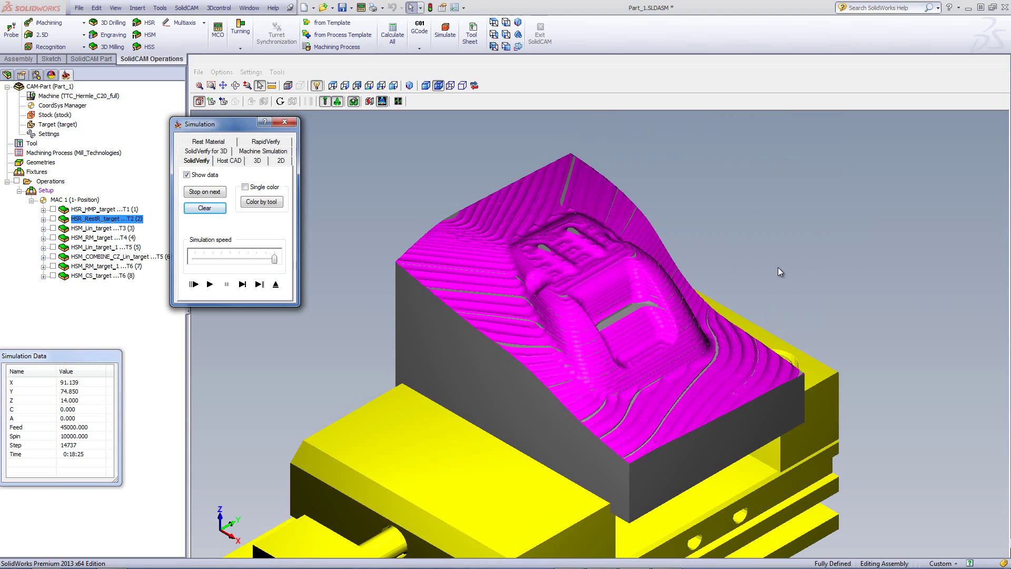
{"action": "key", "text": "Left"}
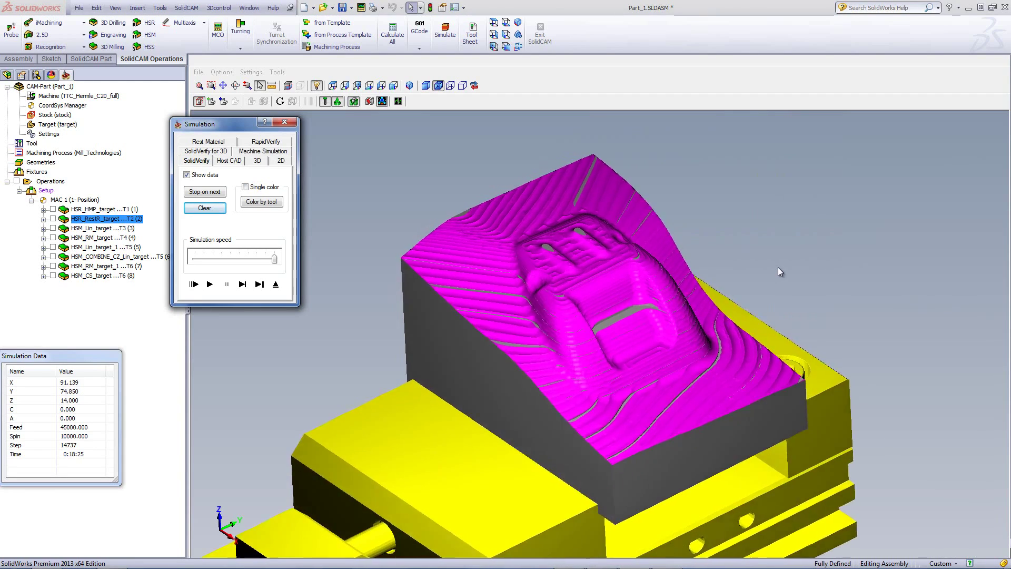
{"action": "key", "text": "Left"}
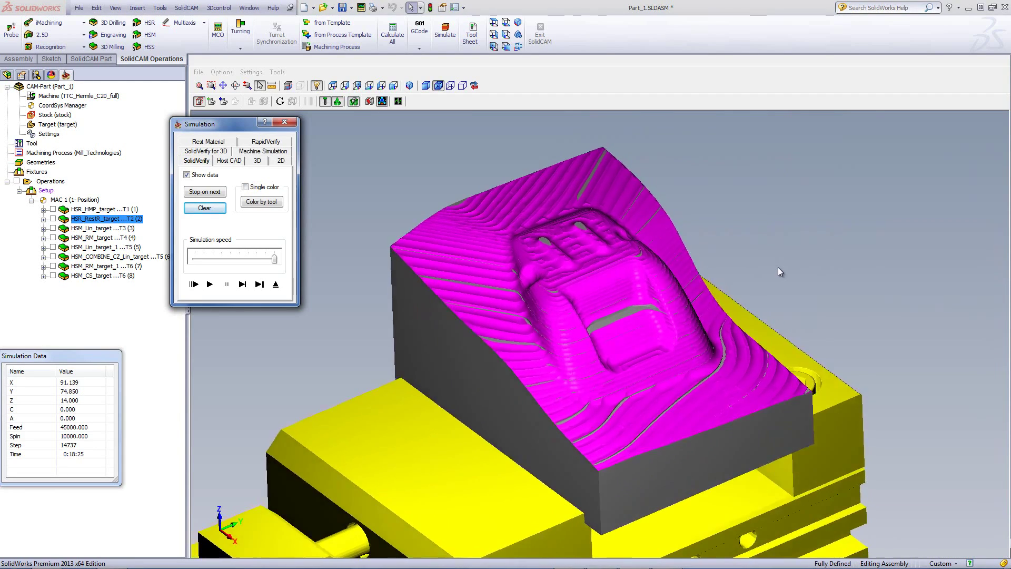
{"action": "key", "text": "Left"}
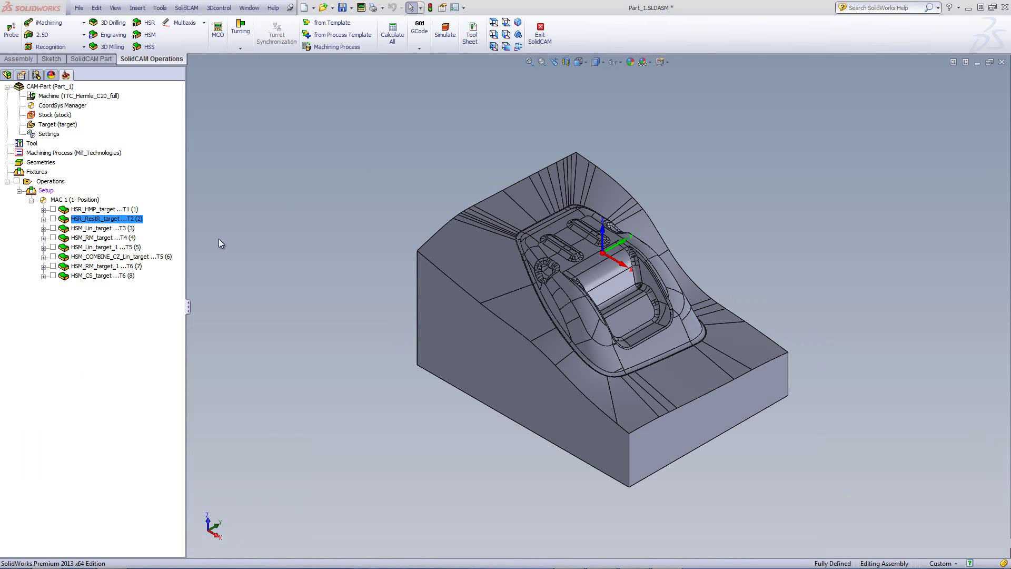
- Open the HSM_Lin_target linear machining operation and review its tool data and the geometry's Apply fillets settings
{"action": "double_click", "coordinate": [99, 229]}
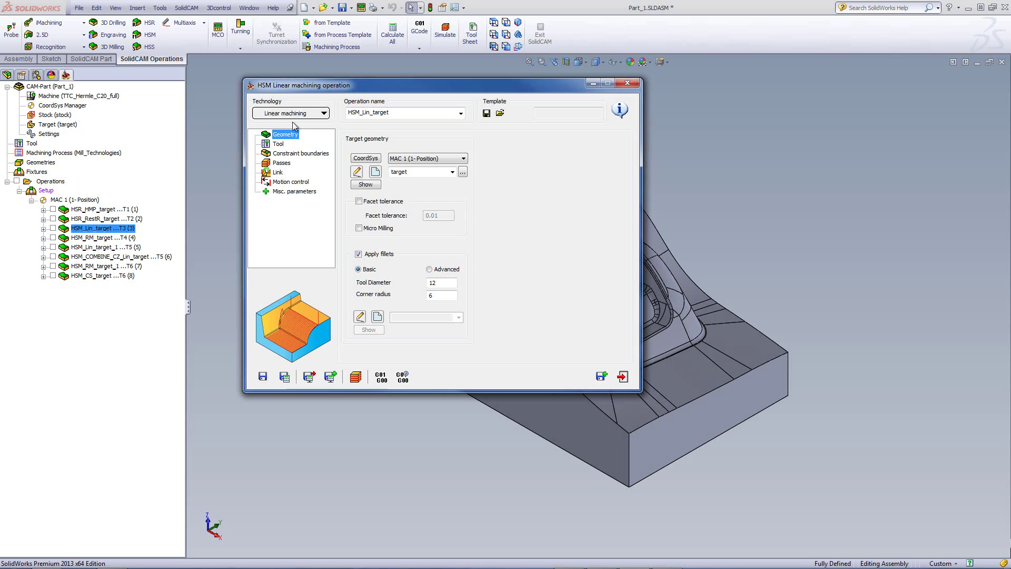
{"action": "left_click", "coordinate": [283, 143]}
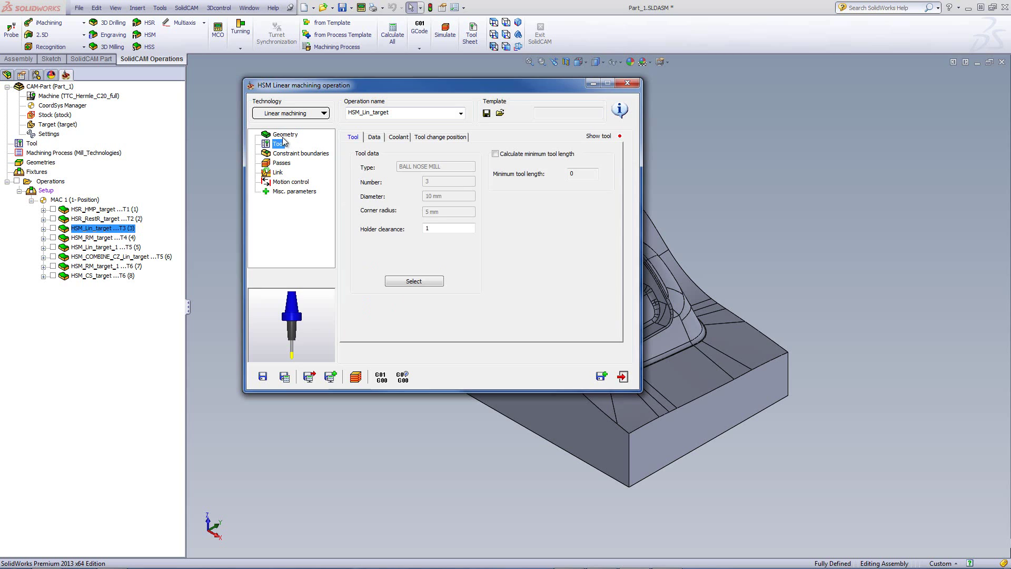
{"action": "left_click", "coordinate": [283, 136]}
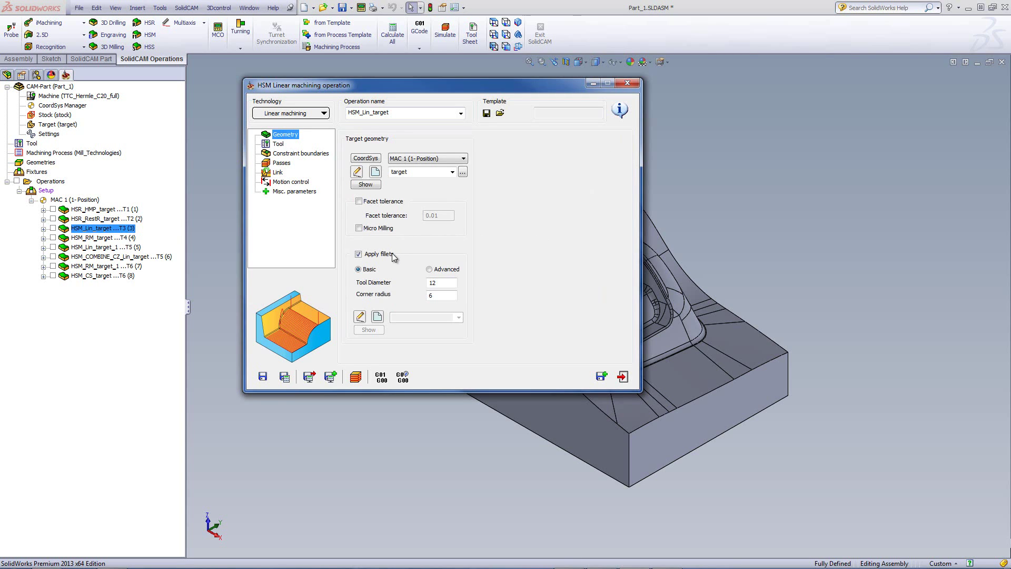
{"action": "left_click_drag", "start_coordinate": [443, 83], "coordinate": [304, 66]}
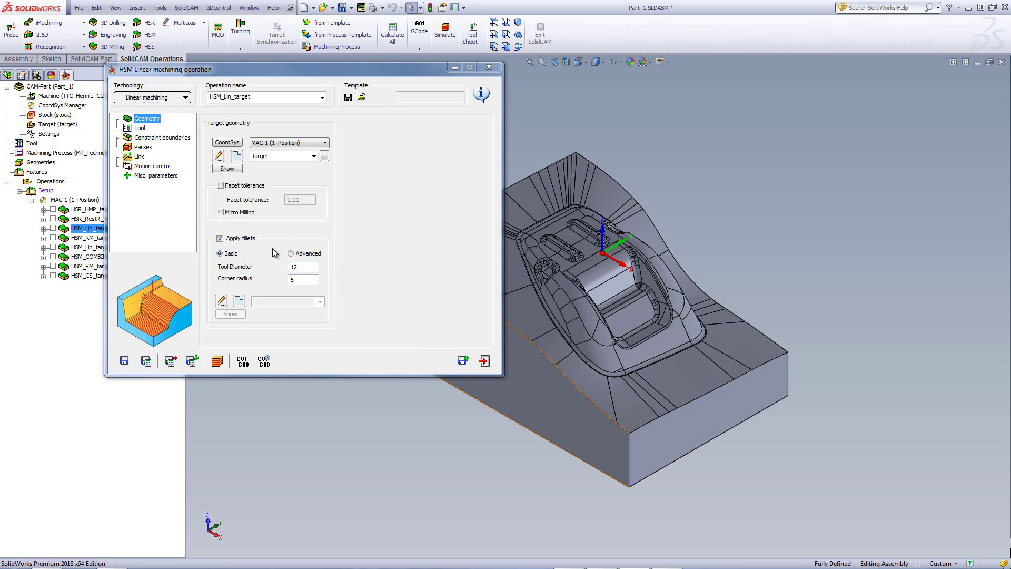
- Review the linear operation's constraint boundaries and its passes offsets, step over and machining angle relative to the part's front edge
{"action": "left_click", "coordinate": [158, 138]}
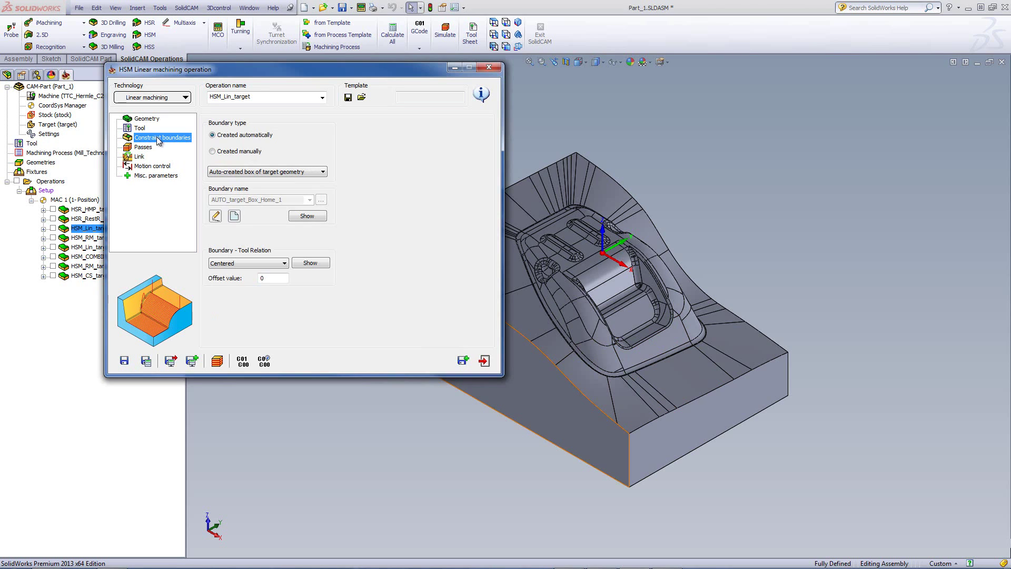
{"action": "left_click", "coordinate": [153, 148]}
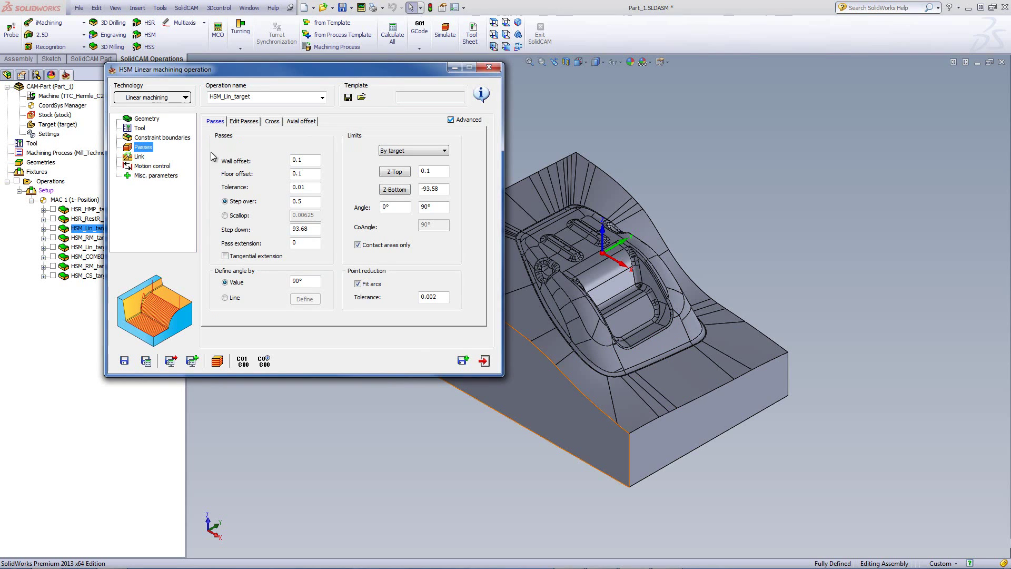
{"action": "left_click", "coordinate": [315, 159]}
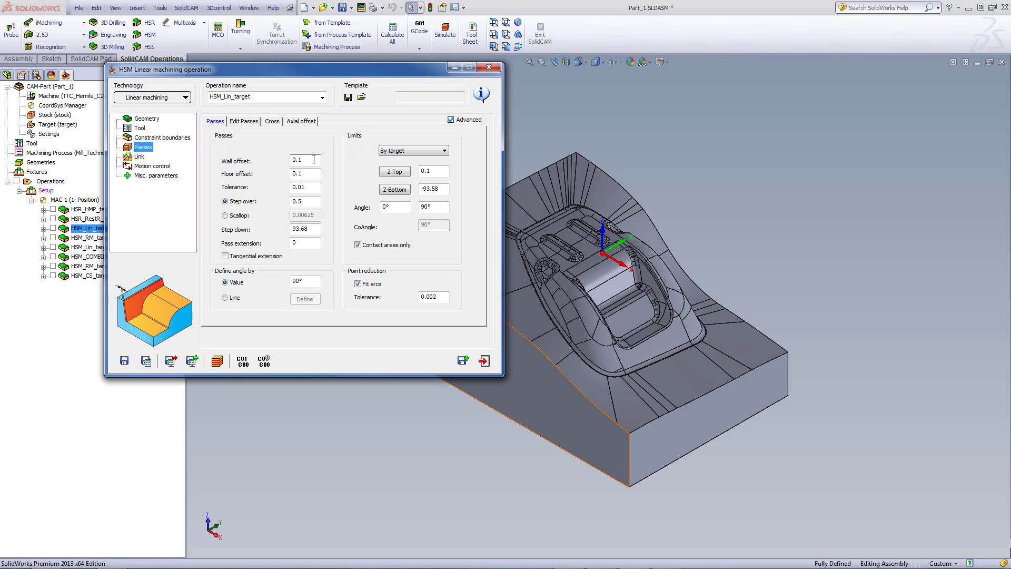
{"action": "left_click", "coordinate": [313, 202]}
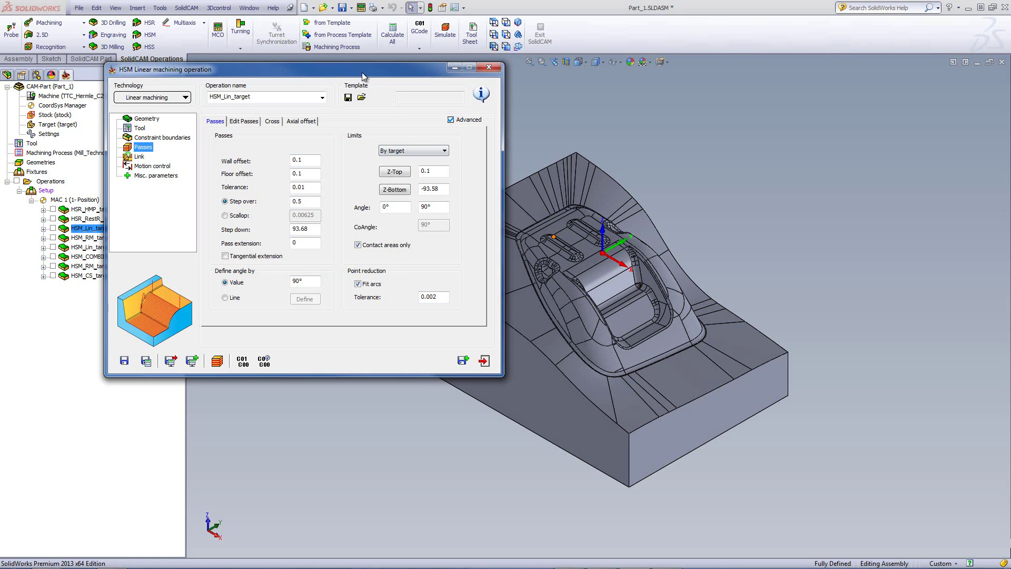
{"action": "left_click_drag", "start_coordinate": [362, 77], "coordinate": [219, 66]}
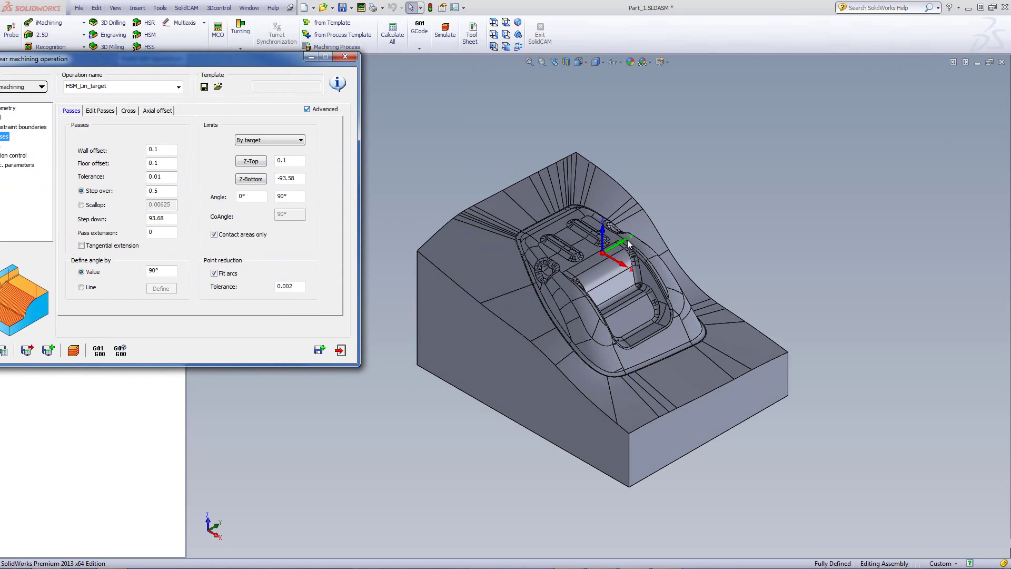
{"action": "left_click", "coordinate": [629, 433]}
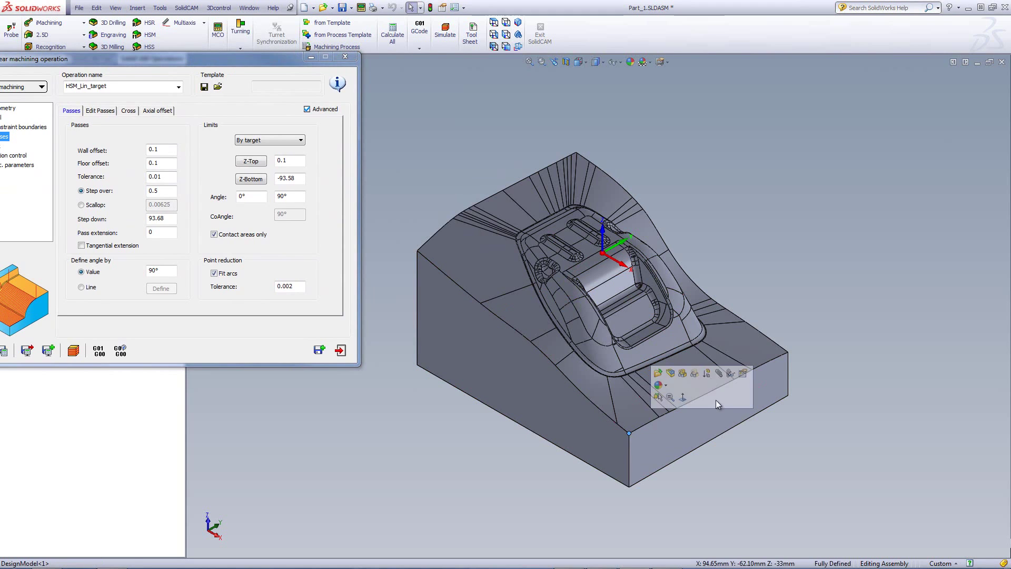
{"action": "left_click", "coordinate": [788, 351]}
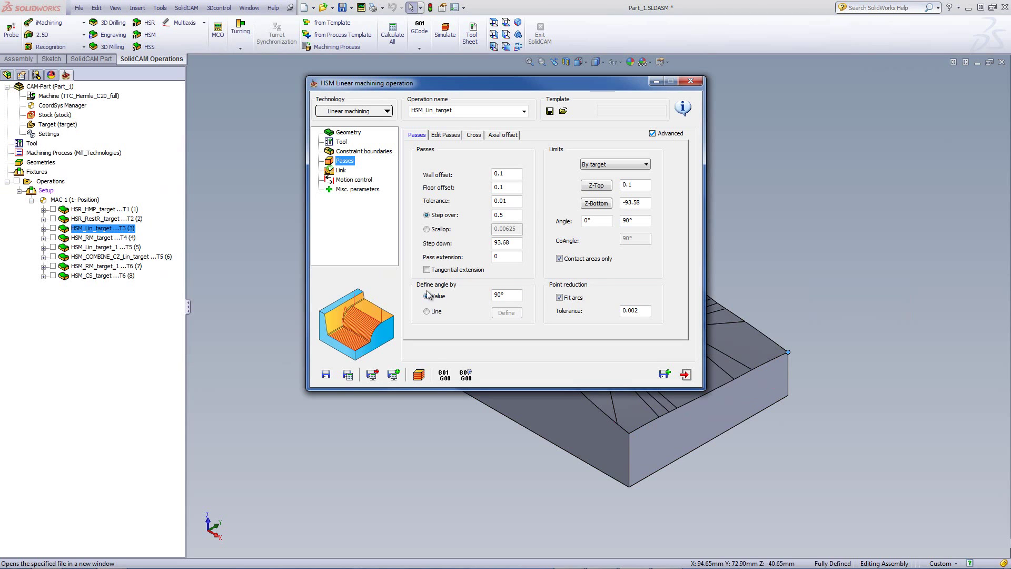
{"action": "left_click", "coordinate": [508, 294]}
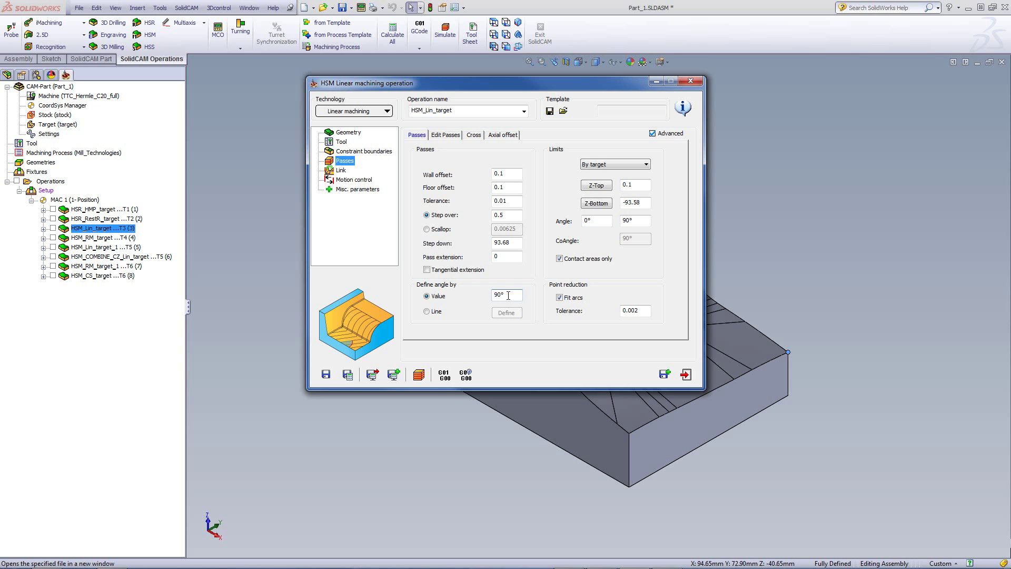
- Run the SolidVerify simulation of the HSM_Lin_target operation and pause it partway across the part
{"action": "left_click", "coordinate": [419, 374]}
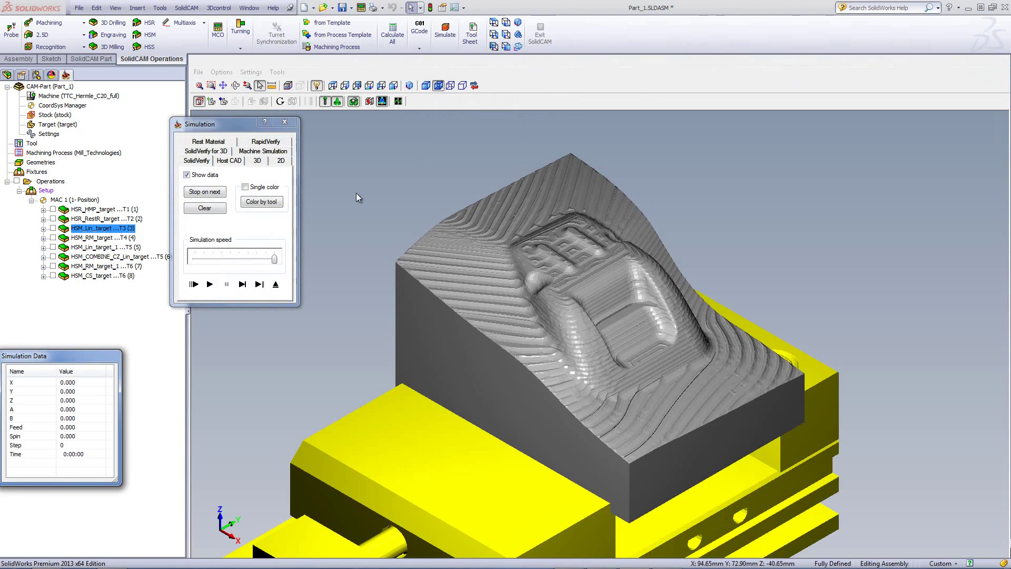
{"action": "left_click", "coordinate": [210, 289]}
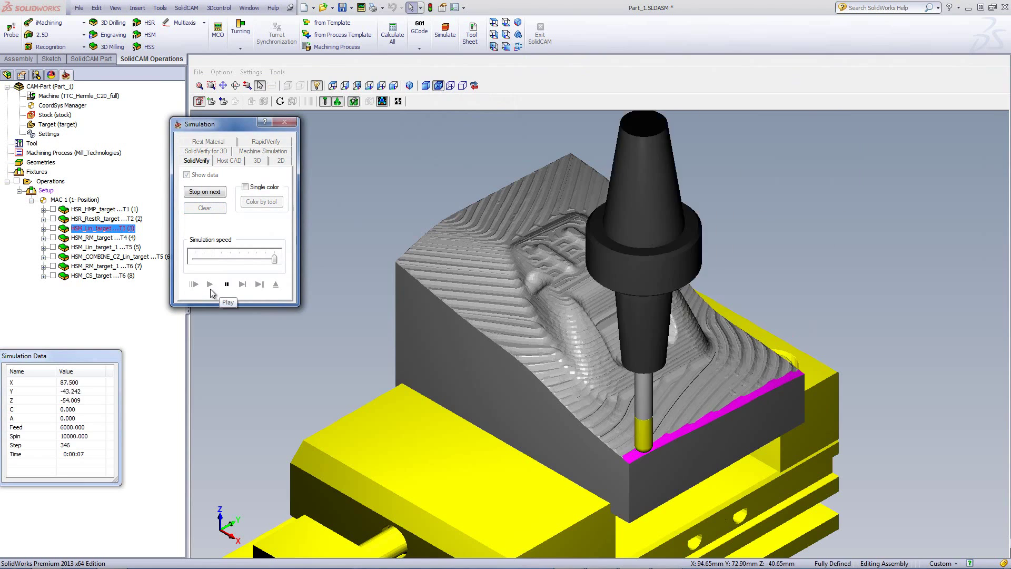
{"action": "left_click", "coordinate": [308, 274]}
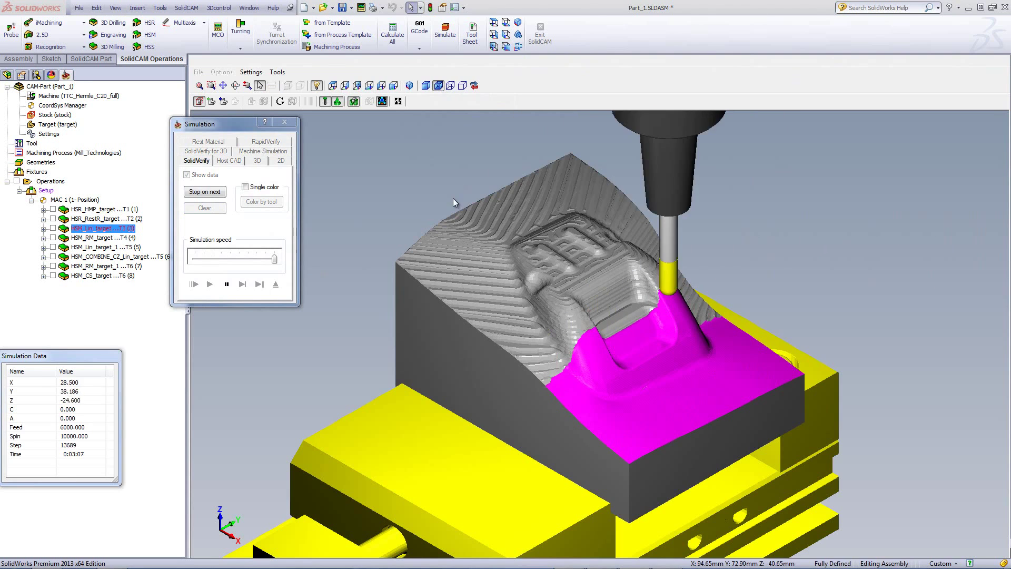
{"action": "left_click", "coordinate": [226, 285]}
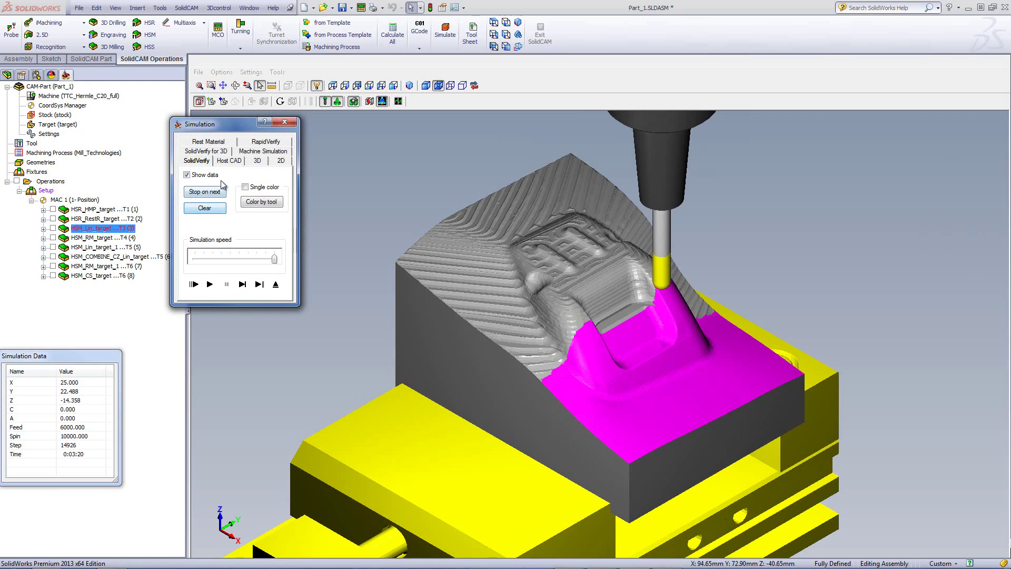
- Play the linear operation in Host CAD simulation with Solid Verification off, inspect the toolpath closely along the fillets, and exit the simulation
{"action": "left_click", "coordinate": [230, 161]}
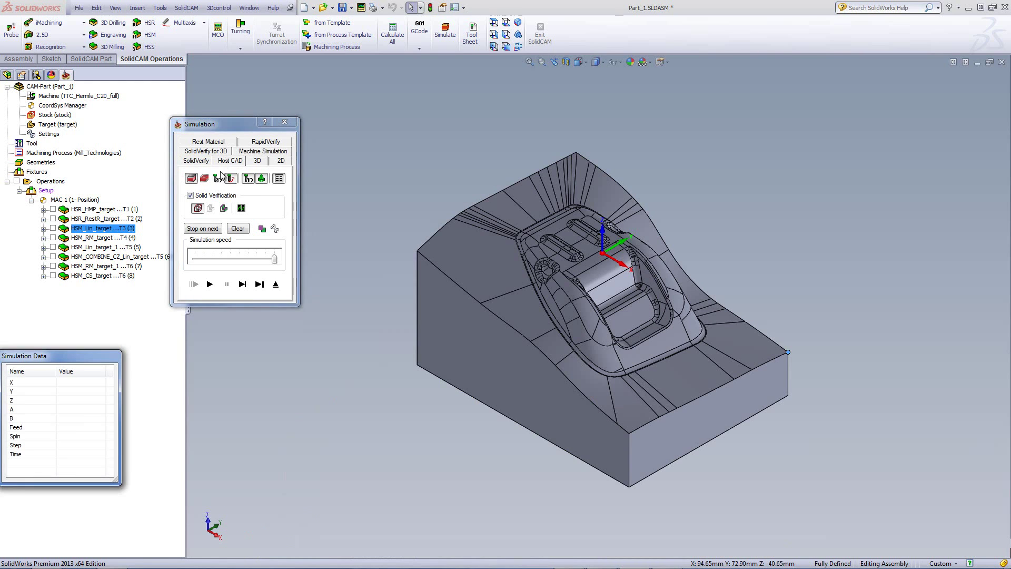
{"action": "left_click", "coordinate": [190, 196]}
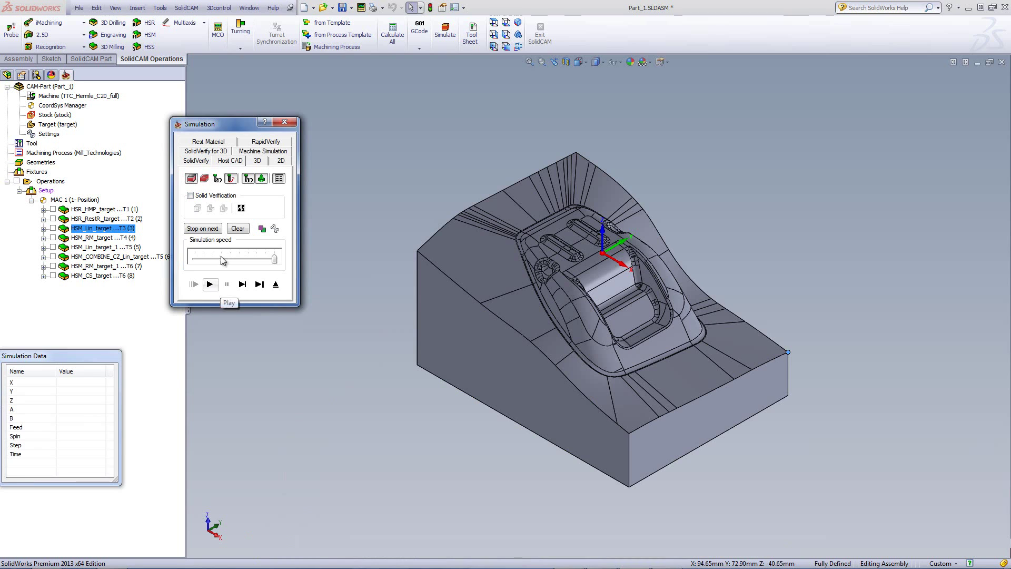
{"action": "left_click", "coordinate": [210, 284]}
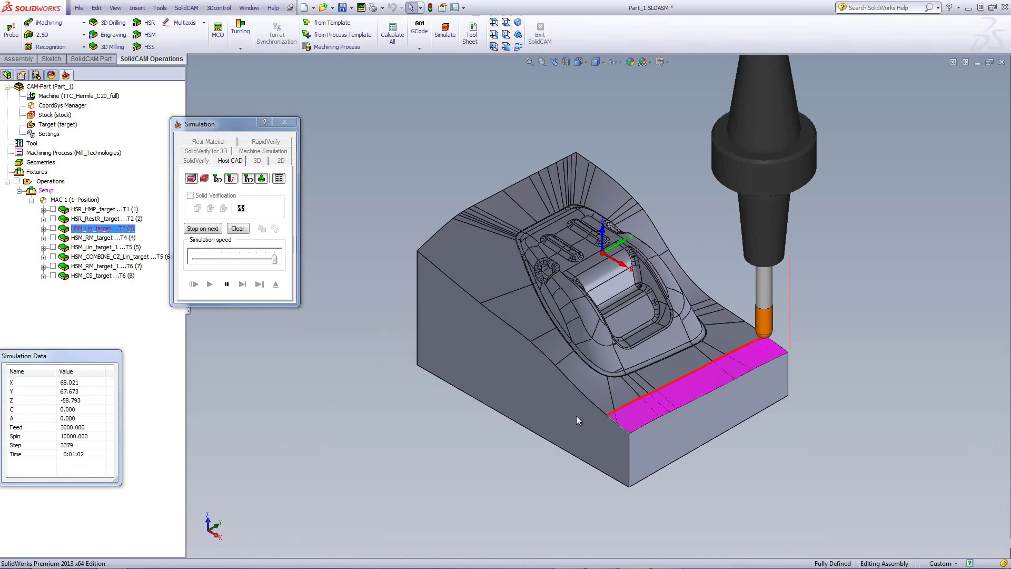
{"action": "scroll", "coordinate": [606, 360], "scroll_direction": "down", "scroll_amount": 5}
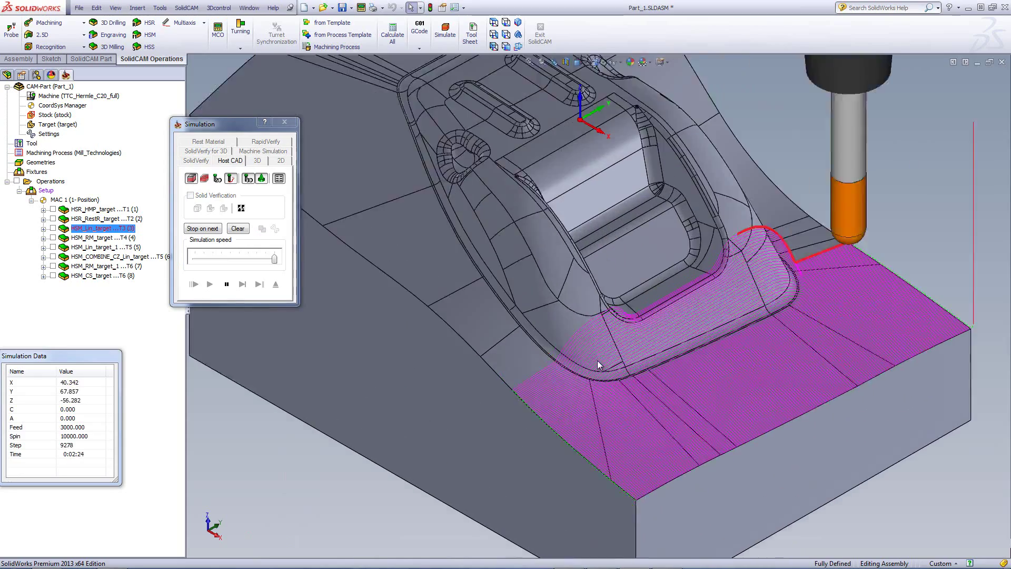
{"action": "scroll", "coordinate": [545, 361], "scroll_direction": "down", "scroll_amount": 8}
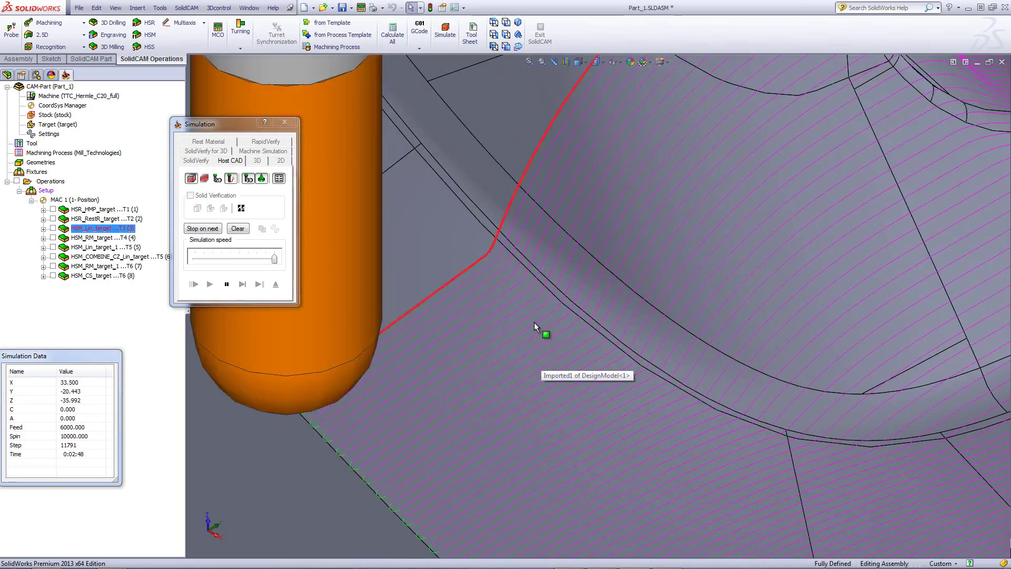
{"action": "scroll", "coordinate": [573, 331], "scroll_direction": "down", "scroll_amount": 2}
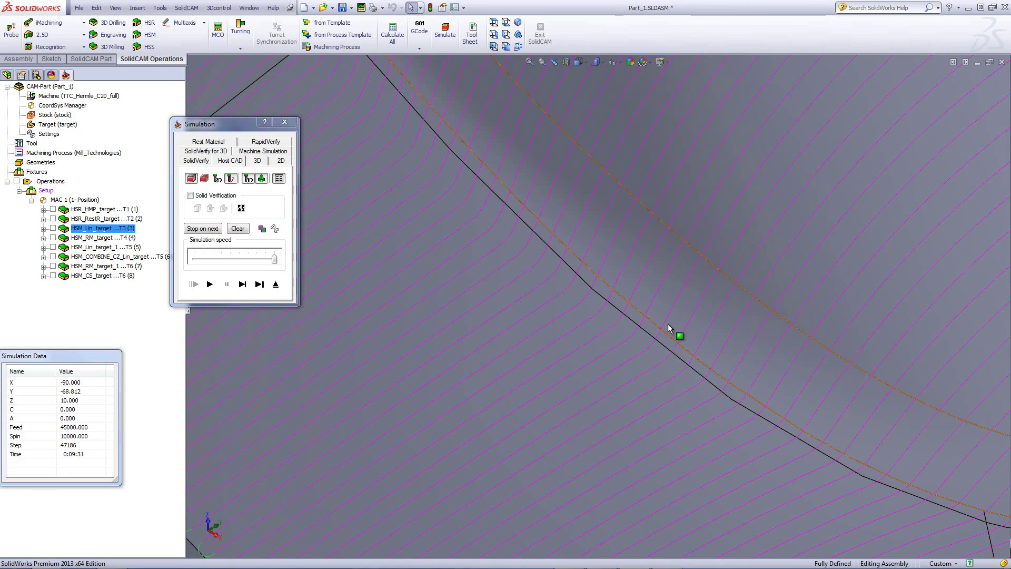
{"action": "left_click", "coordinate": [275, 284]}
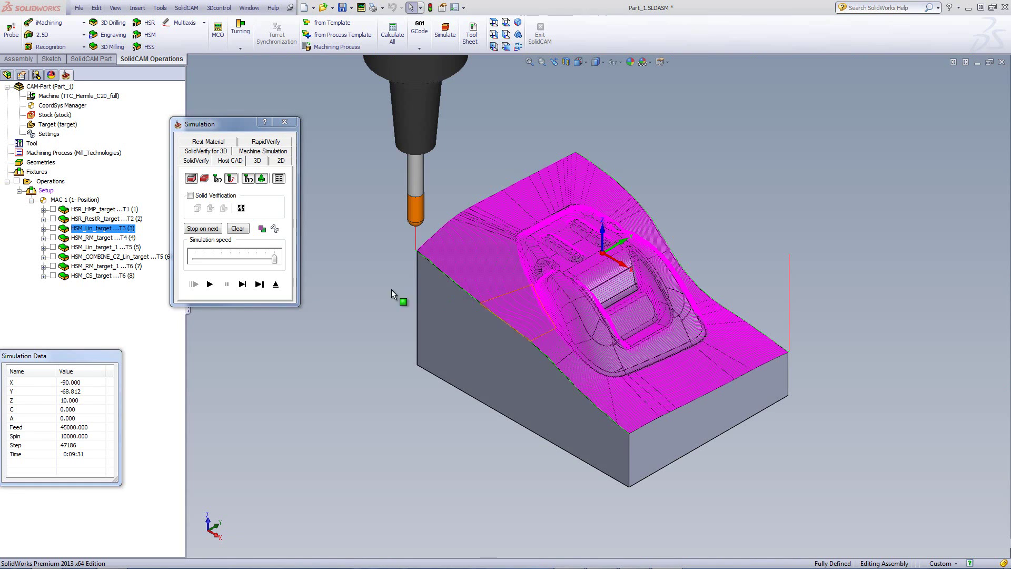
{"action": "left_click", "coordinate": [275, 284]}
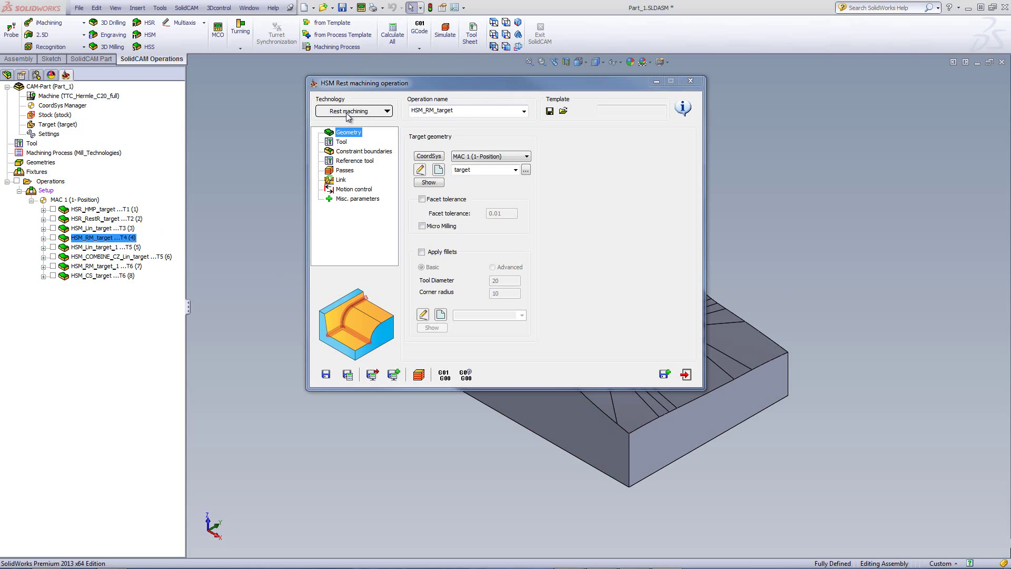
- Review the HSM_RM_target rest machining operation's tool, constraint boundaries, reference tool, geometry and passes parameters
{"action": "left_click", "coordinate": [341, 143]}
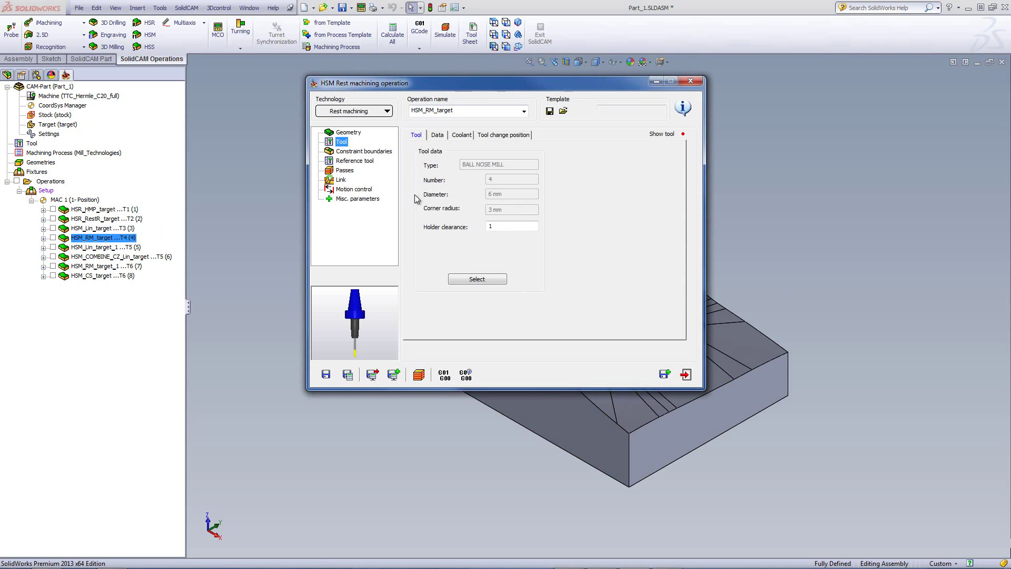
{"action": "left_click", "coordinate": [363, 151]}
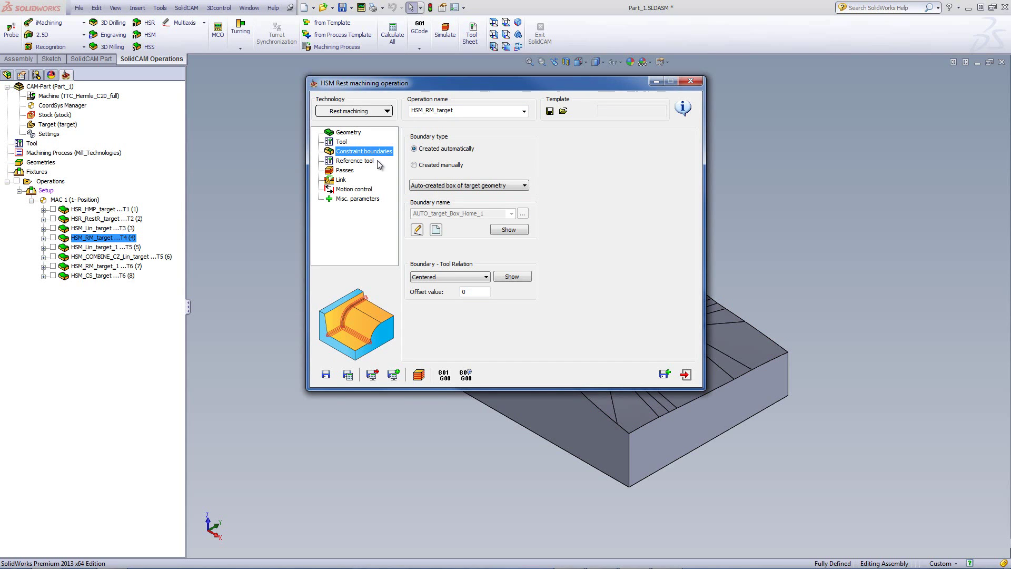
{"action": "left_click", "coordinate": [357, 162]}
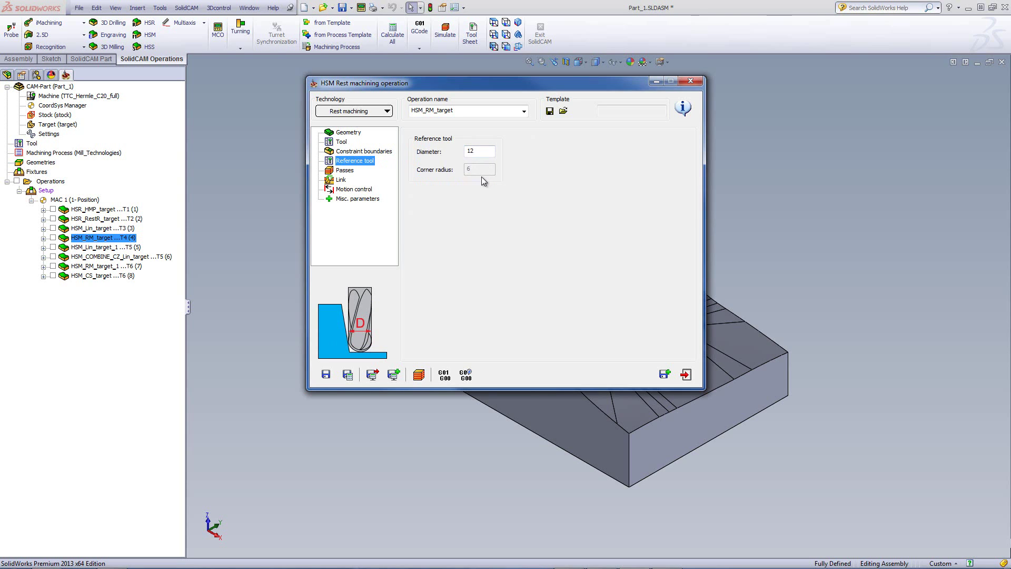
{"action": "left_click", "coordinate": [343, 132]}
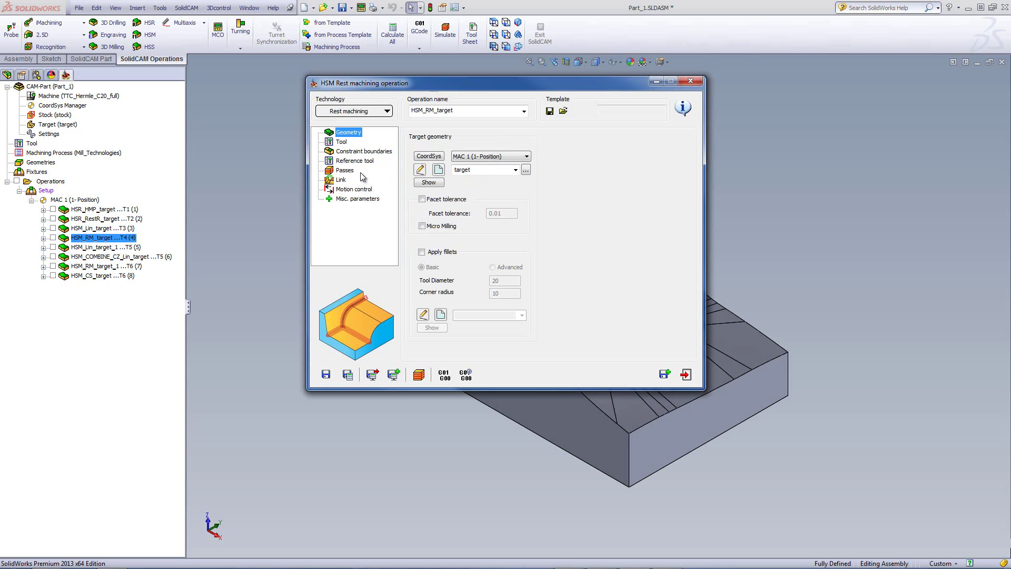
{"action": "left_click", "coordinate": [345, 170]}
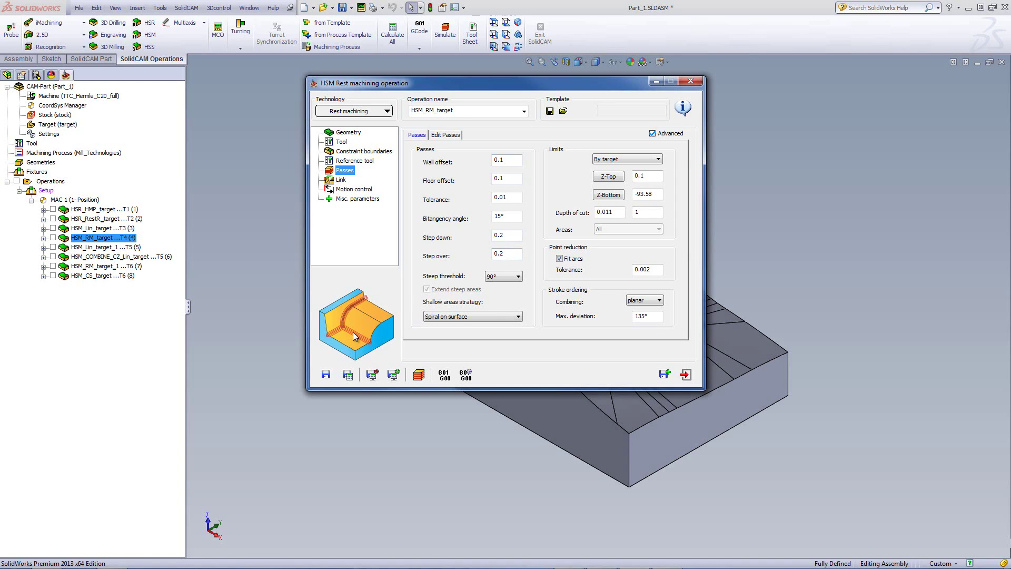
- Simulate the HSM_RM_target operation in SolidVerify mode and inspect the part model from a slightly rotated view
{"action": "left_click", "coordinate": [416, 375]}
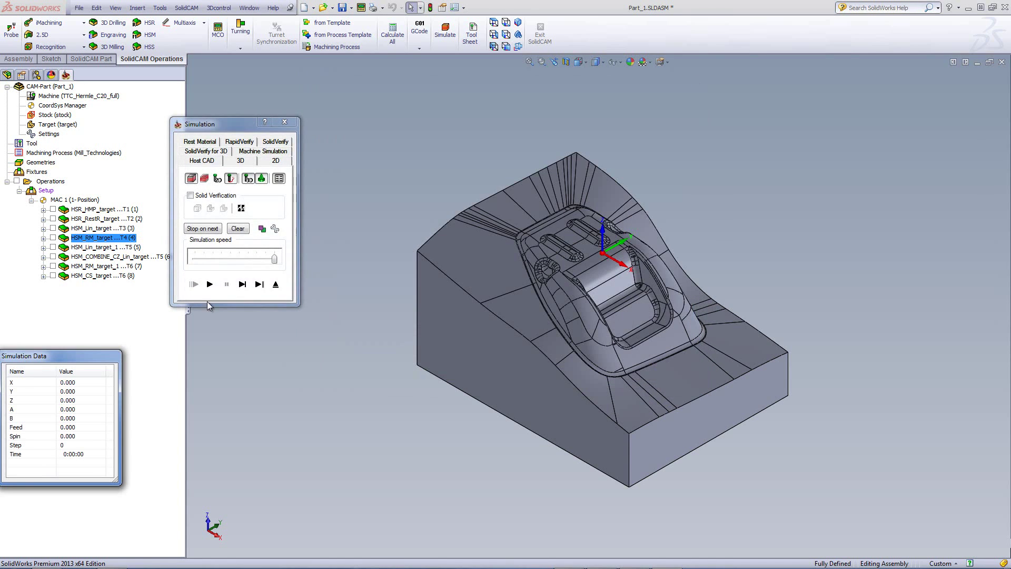
{"action": "left_click", "coordinate": [274, 142]}
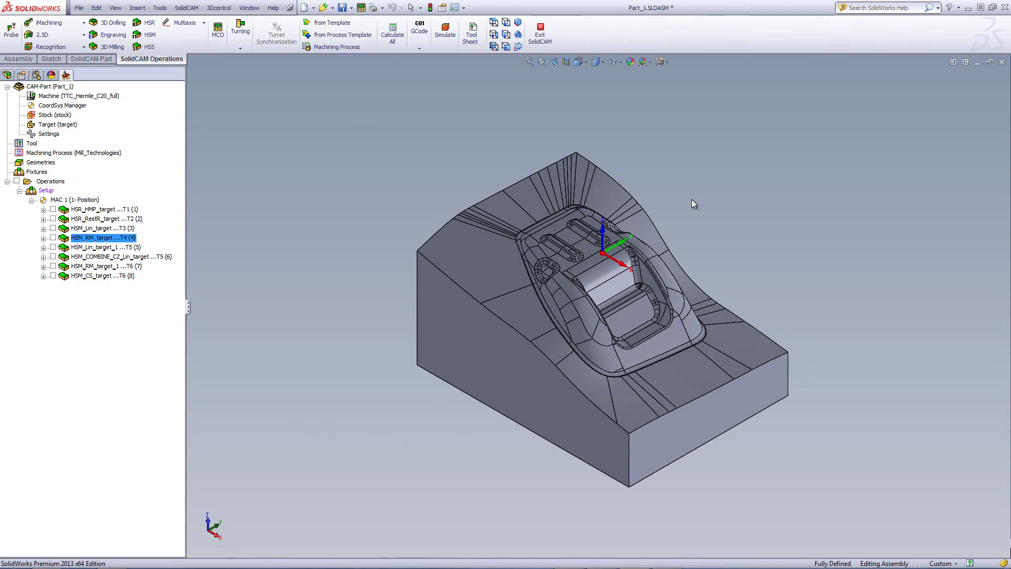
{"action": "middle_click_drag", "start_coordinate": [690, 199], "coordinate": [687, 211]}
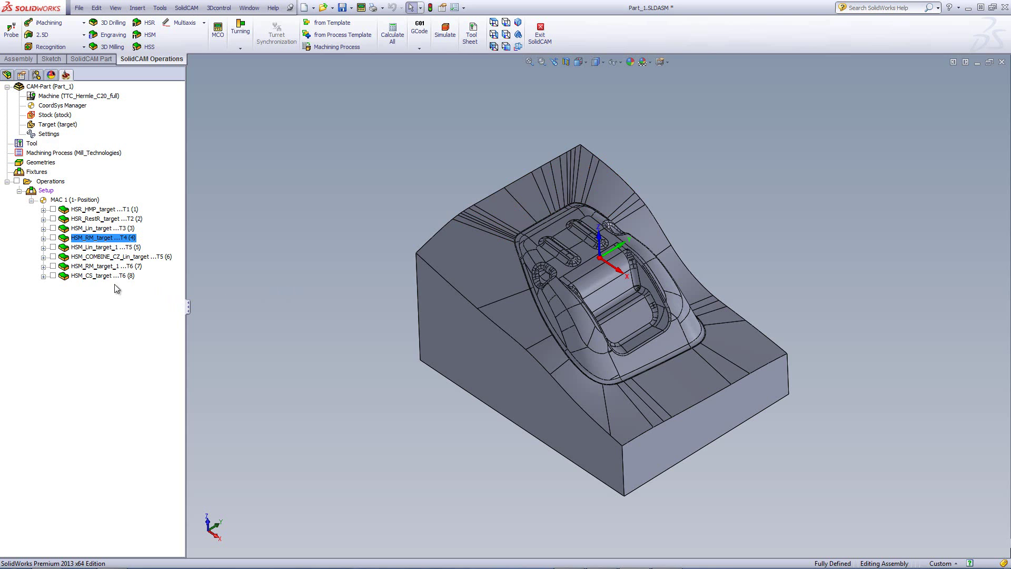
- Review the HSM_Lin_target_1 linear operation's geometry, tool and constraint boundaries, and display its tool contact areas boundary on the model
{"action": "double_click", "coordinate": [98, 247]}
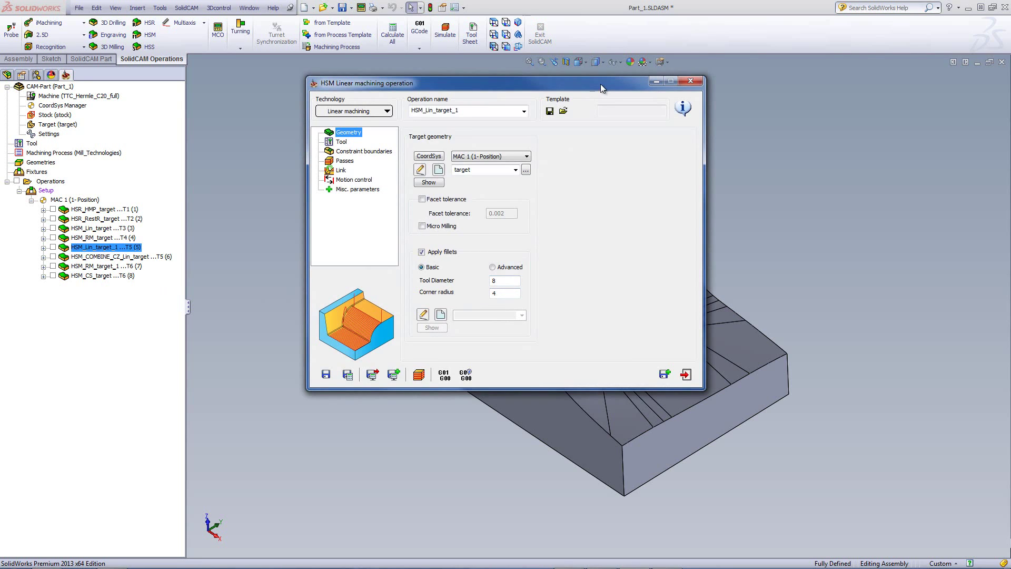
{"action": "left_click_drag", "start_coordinate": [602, 88], "coordinate": [339, 94]}
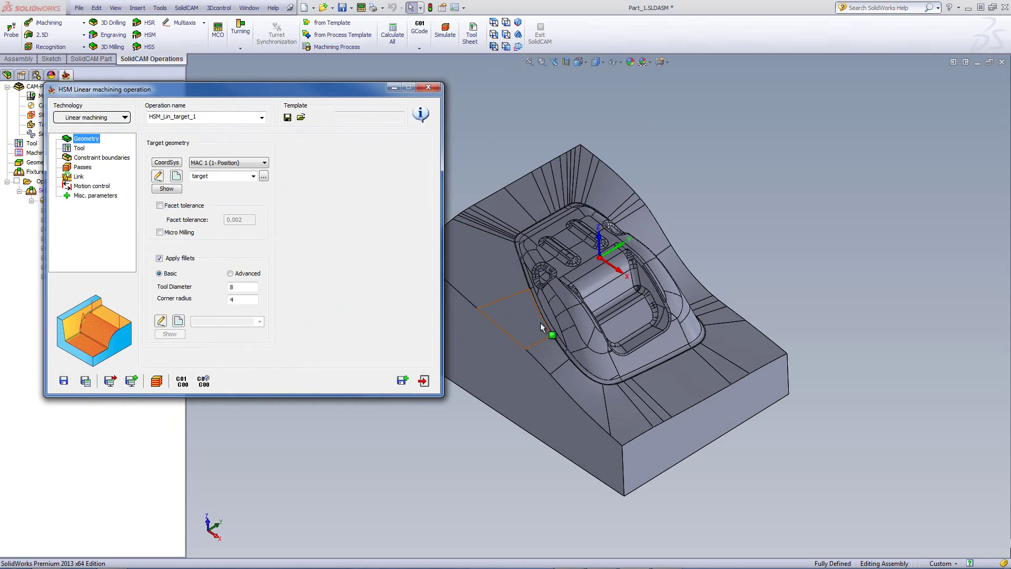
{"action": "left_click_drag", "start_coordinate": [276, 92], "coordinate": [520, 83]}
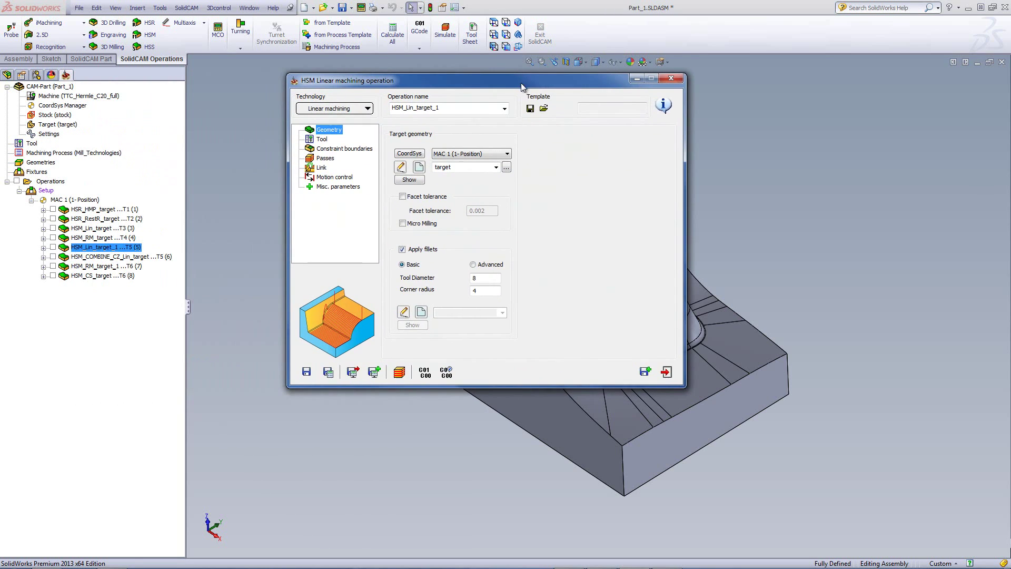
{"action": "left_click", "coordinate": [322, 139]}
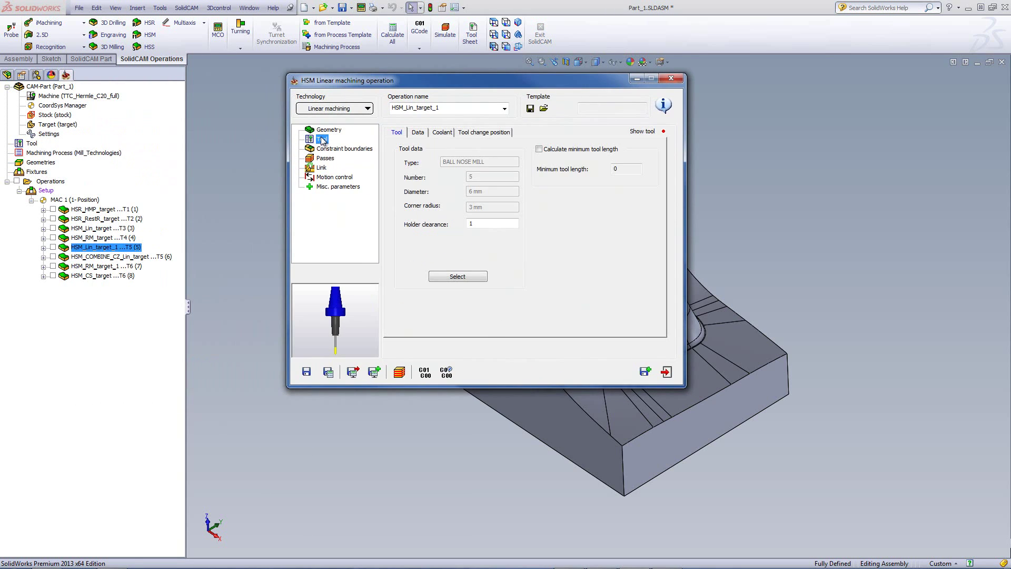
{"action": "left_click", "coordinate": [345, 149]}
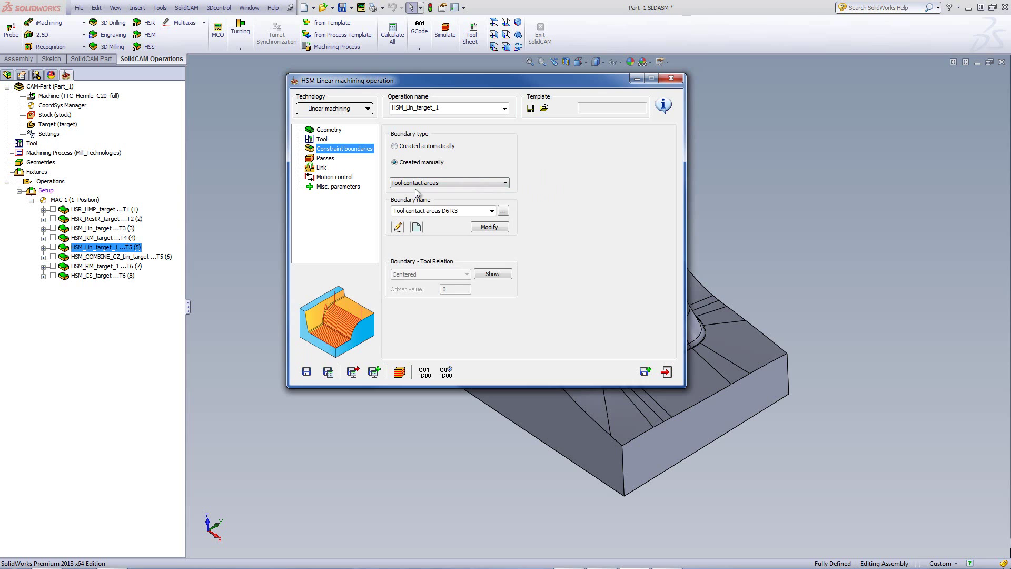
{"action": "left_click", "coordinate": [489, 227]}
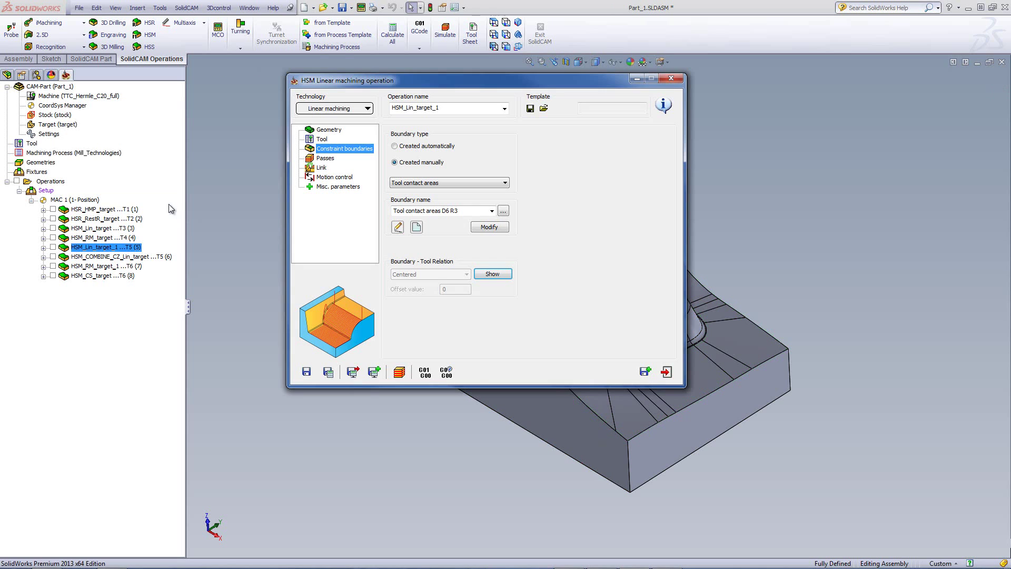
- Check the passes parameters of the HSM_Lin_target_1 operation, including wall offset, step over and the pass direction angle
{"action": "left_click", "coordinate": [326, 159]}
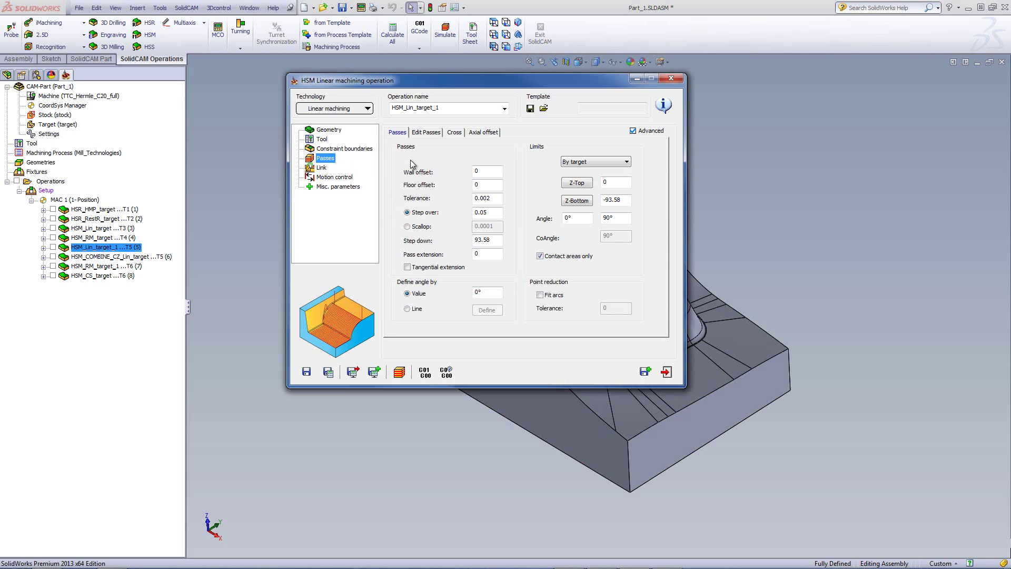
{"action": "left_click", "coordinate": [482, 171]}
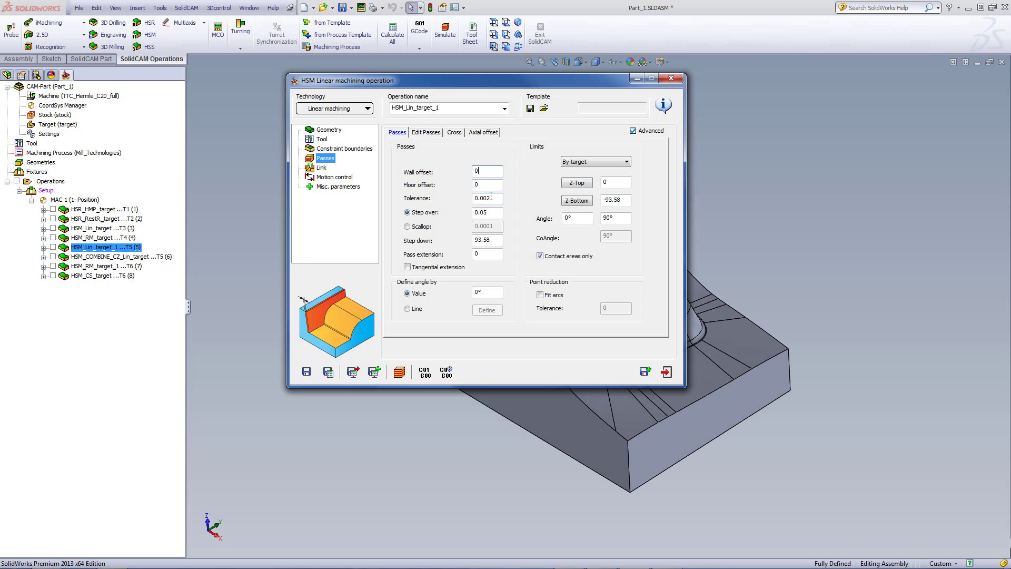
{"action": "left_click", "coordinate": [496, 211]}
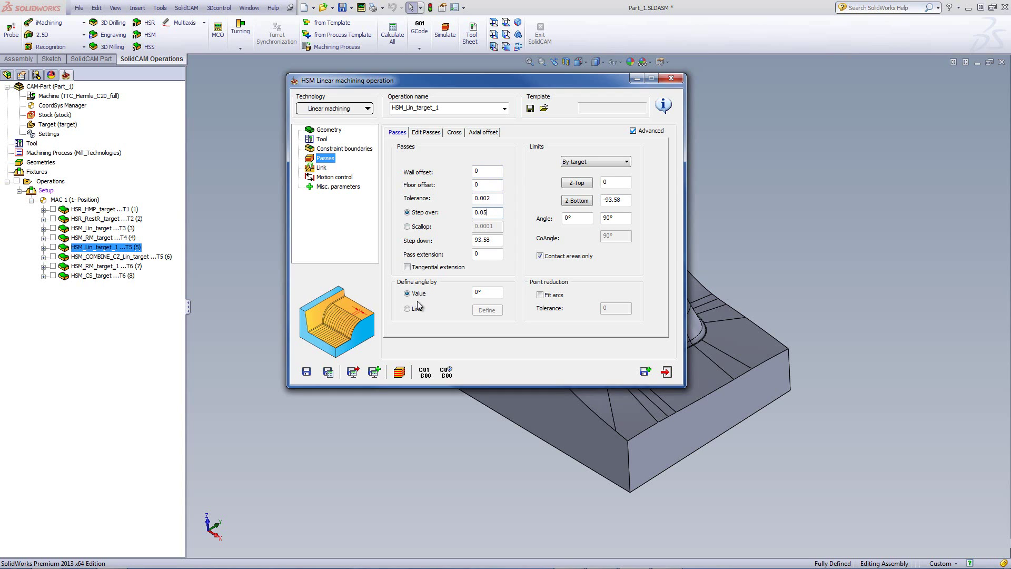
{"action": "left_click", "coordinate": [489, 294]}
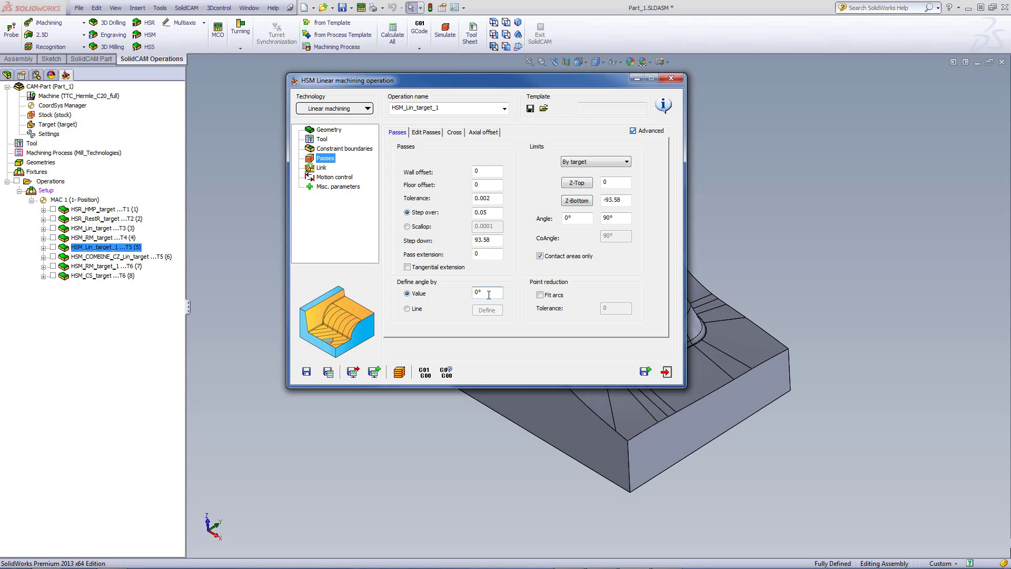
- Play the HSM_Lin_target_1 operation in Host CAD simulation and inspect the toolpath on the surface surrounding the central feature
{"action": "left_click", "coordinate": [399, 372]}
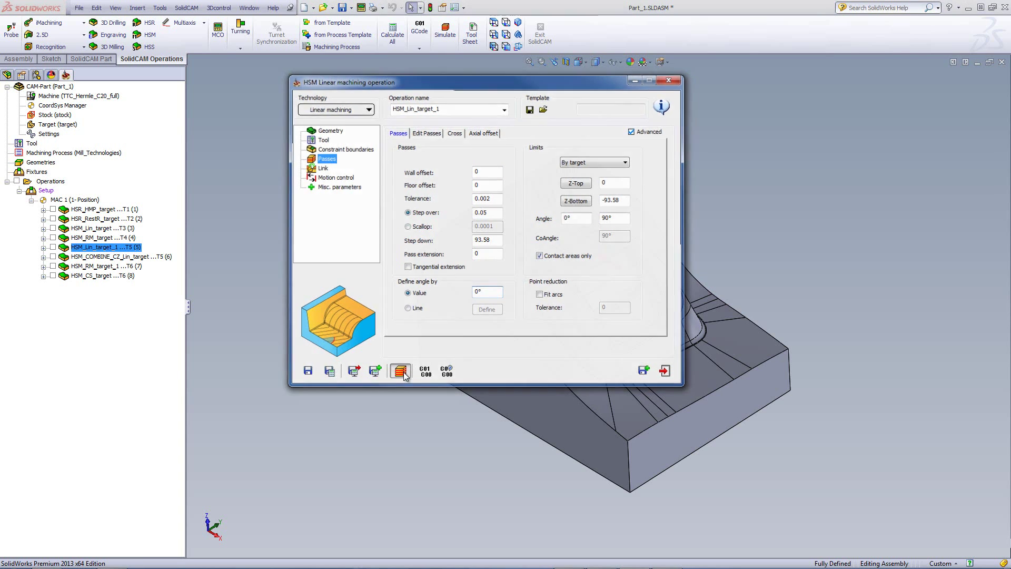
{"action": "left_click", "coordinate": [209, 285]}
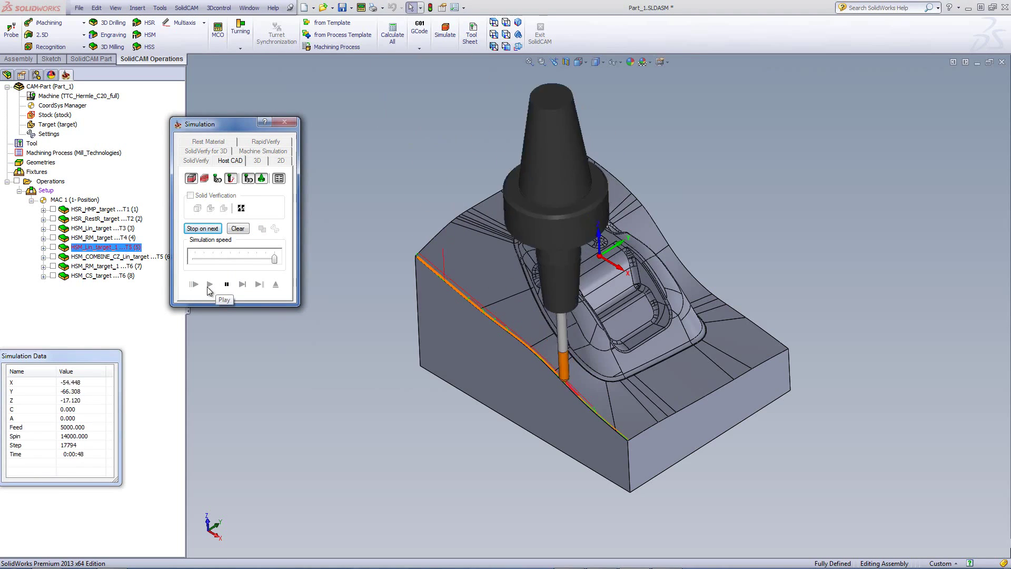
{"action": "scroll", "coordinate": [391, 212], "scroll_direction": "up", "scroll_amount": 3}
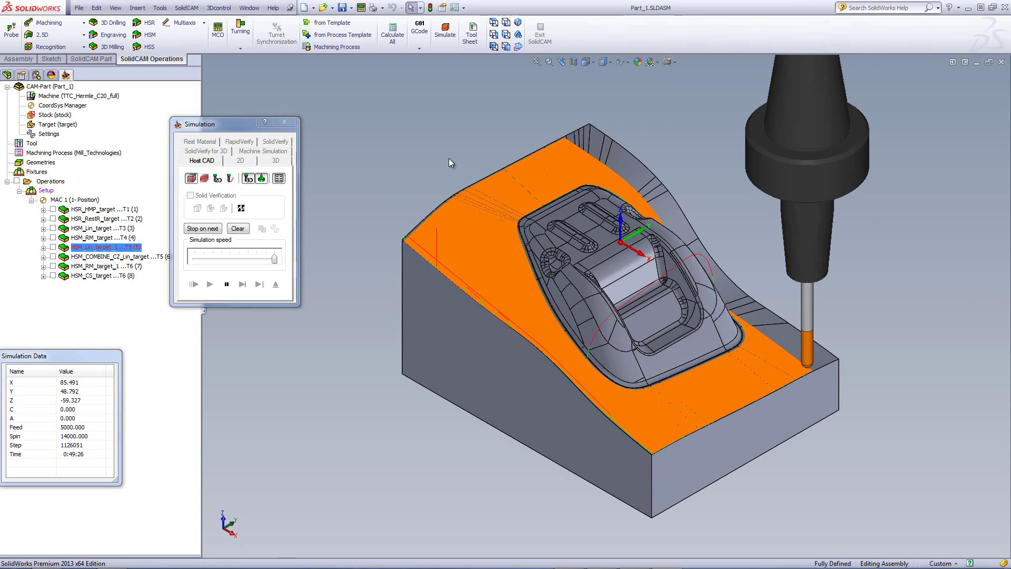
{"action": "scroll", "coordinate": [605, 255], "scroll_direction": "down", "scroll_amount": 2}
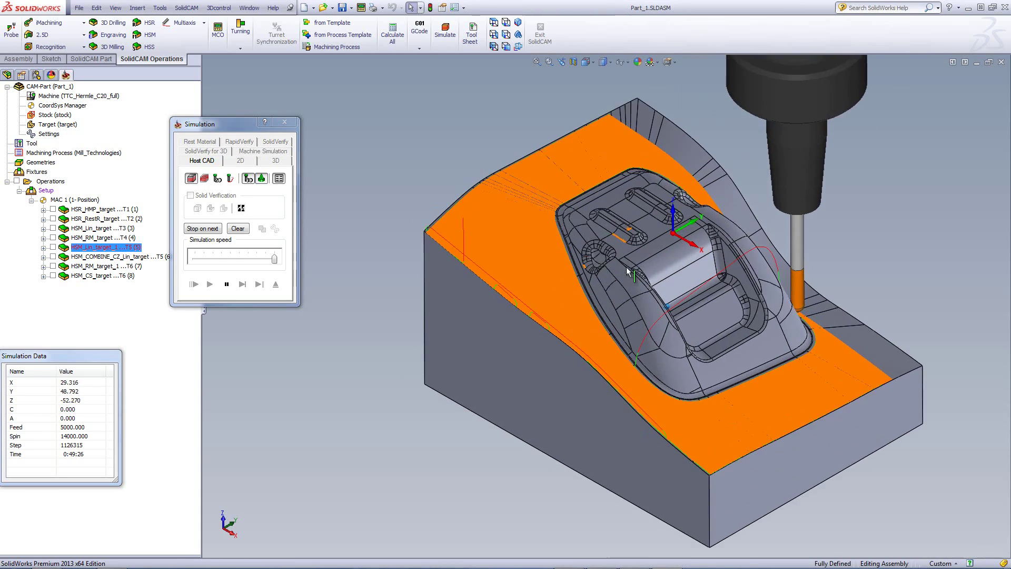
{"action": "scroll", "coordinate": [626, 267], "scroll_direction": "down", "scroll_amount": 3}
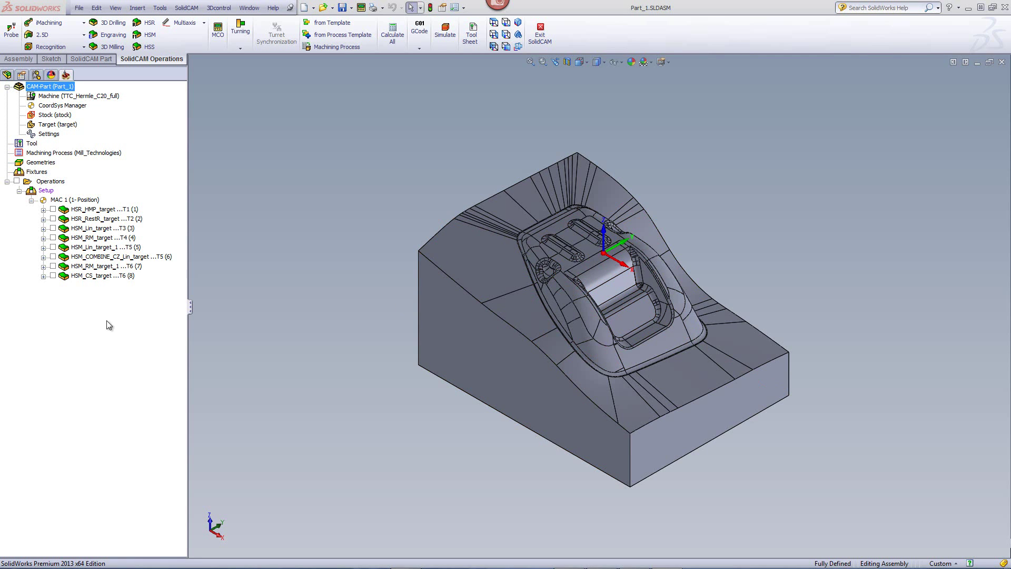
- Open the HSM_COMBINE_CZ_Lin_target operation and choose Linear machining as the technology combined with Constant Z
{"action": "double_click", "coordinate": [116, 258]}
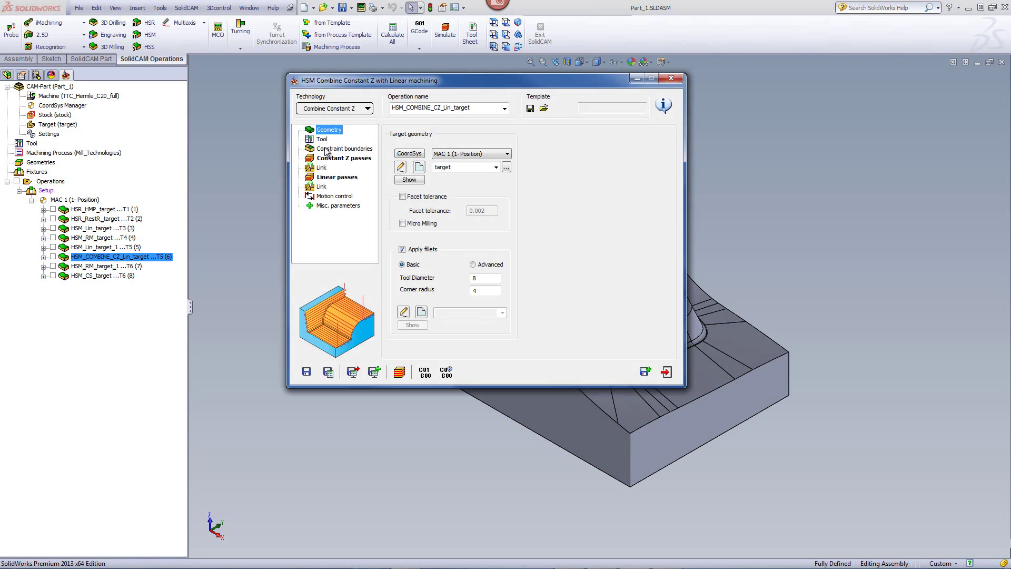
{"action": "left_click", "coordinate": [331, 110]}
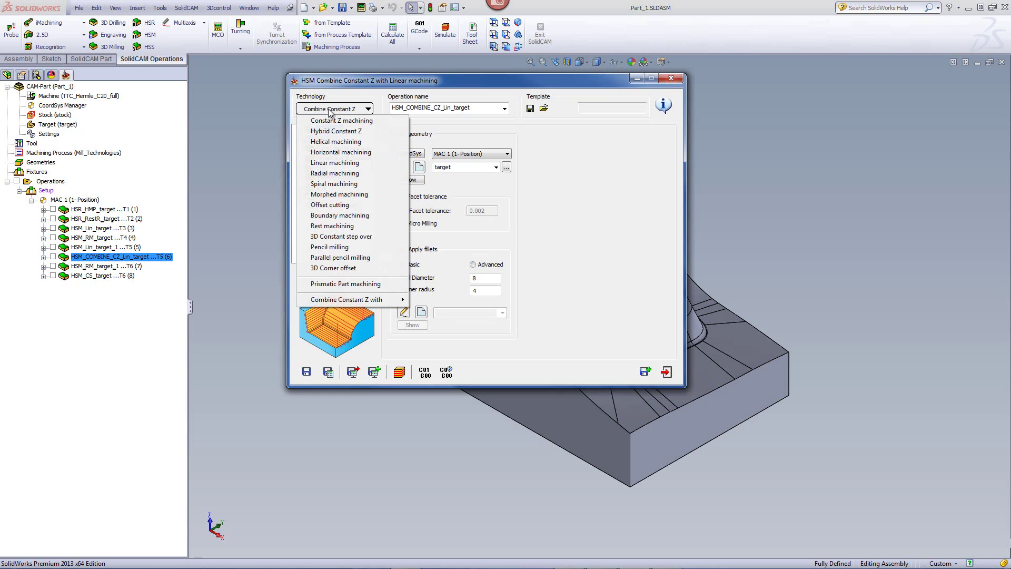
{"action": "mouse_move", "coordinate": [363, 299]}
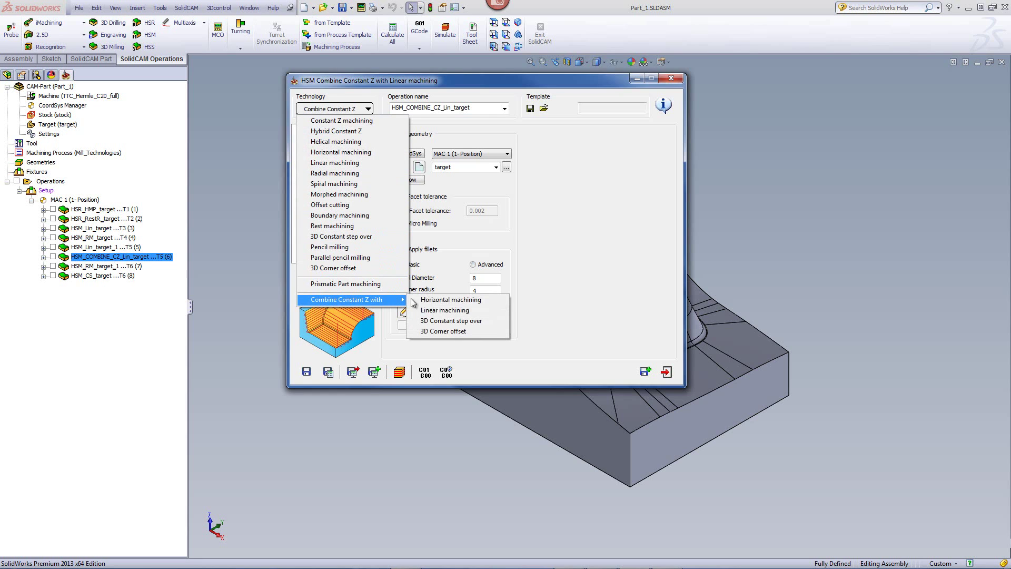
{"action": "left_click", "coordinate": [465, 310]}
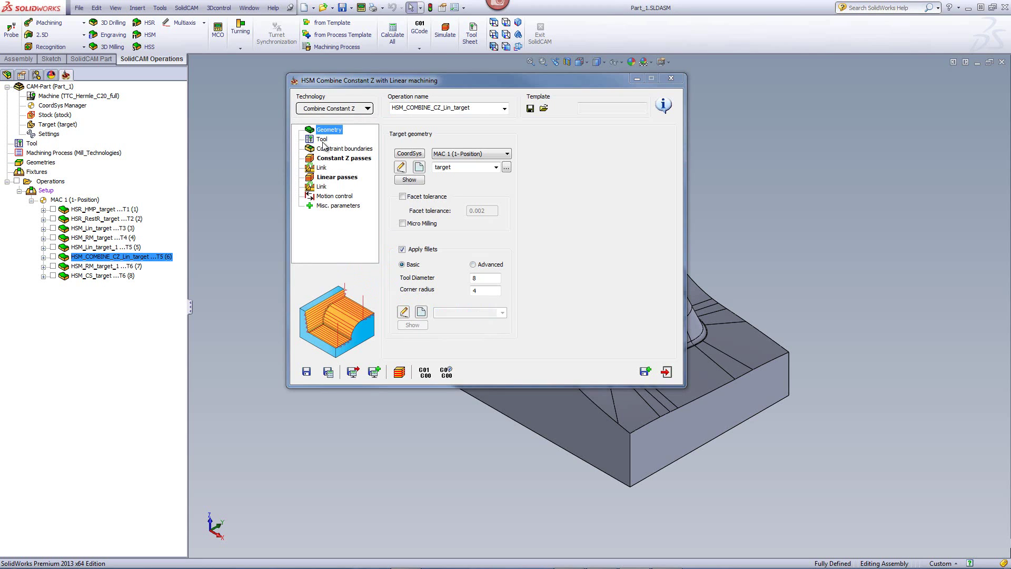
- Review the combined operation's tool and constraint boundaries, and display the Tool contact areas D6 R3 boundary on the model
{"action": "left_click", "coordinate": [321, 139]}
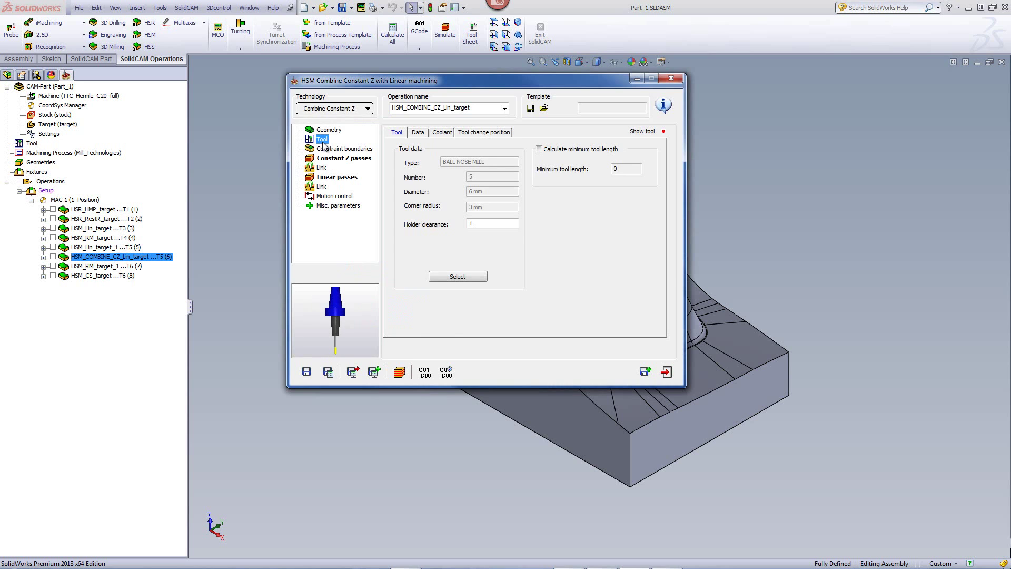
{"action": "left_click", "coordinate": [332, 151]}
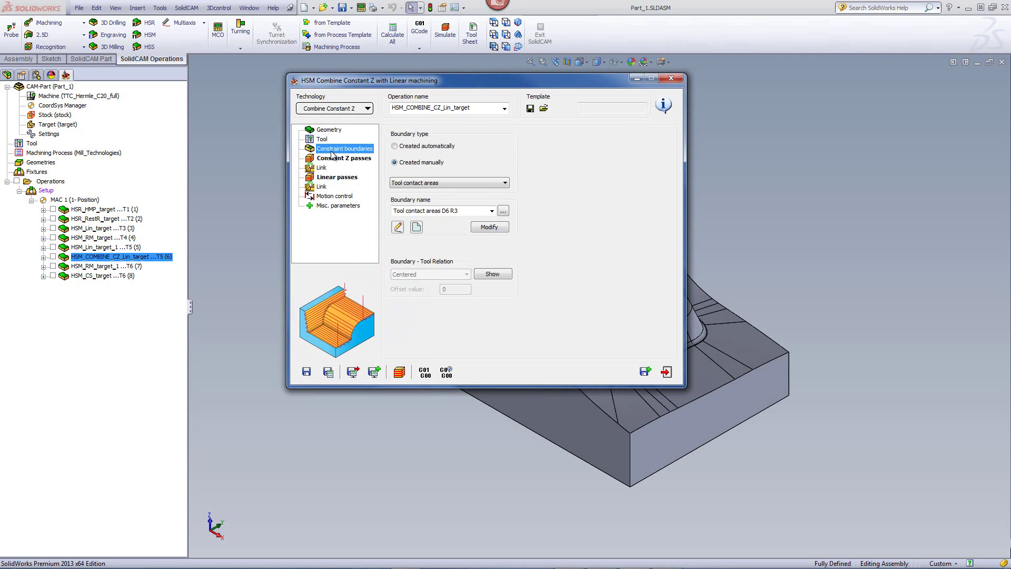
{"action": "left_click", "coordinate": [492, 274]}
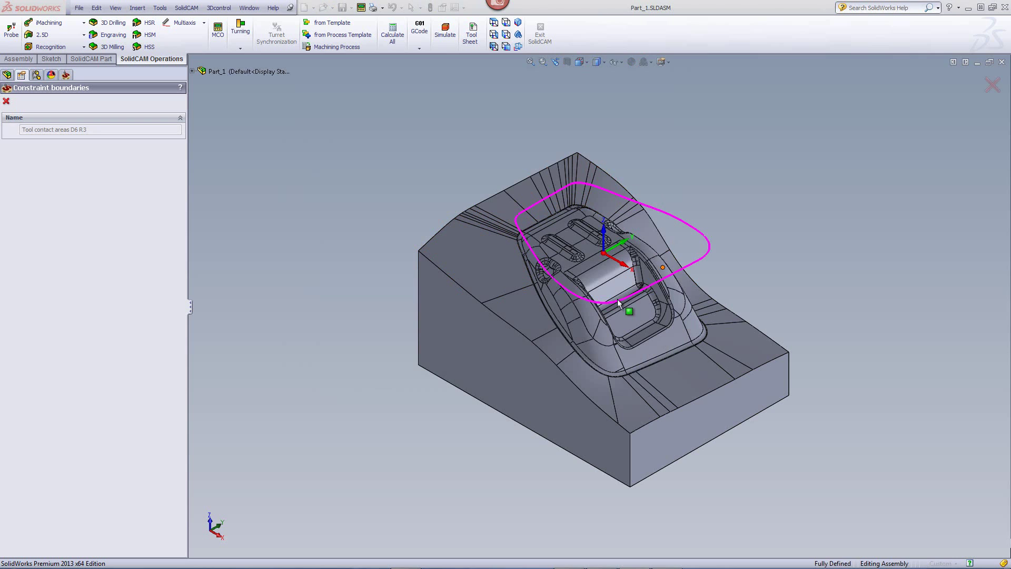
{"action": "left_click", "coordinate": [6, 102]}
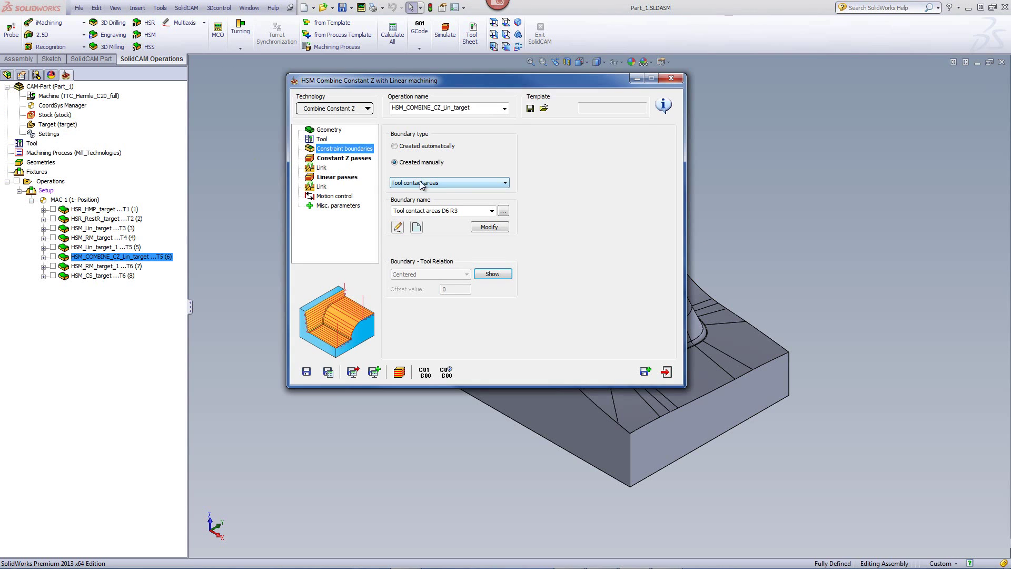
- Compare the Constant Z passes and Linear passes parameters of the combined operation, focusing on their angle limits
{"action": "left_click", "coordinate": [337, 158]}
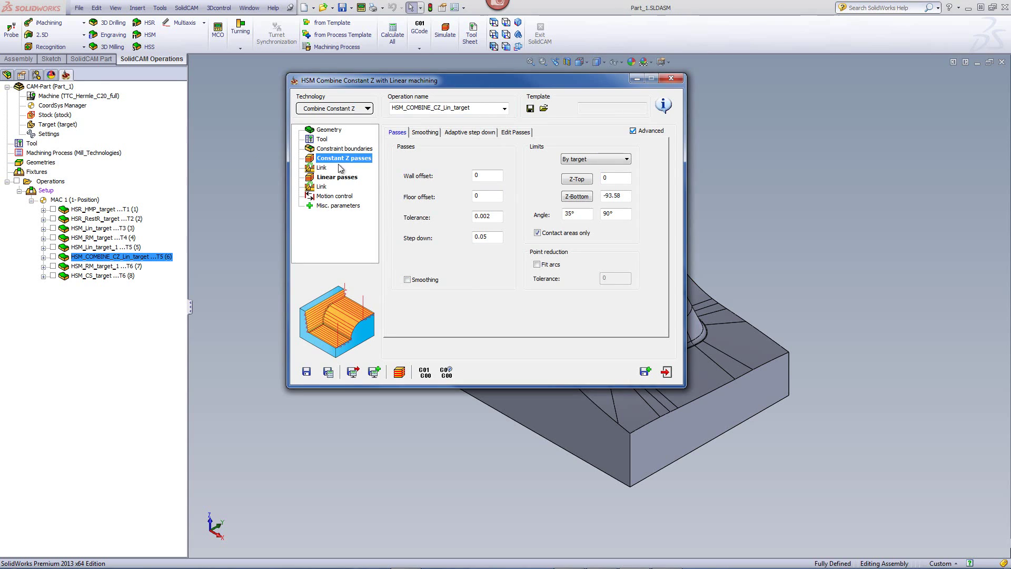
{"action": "left_click", "coordinate": [339, 178]}
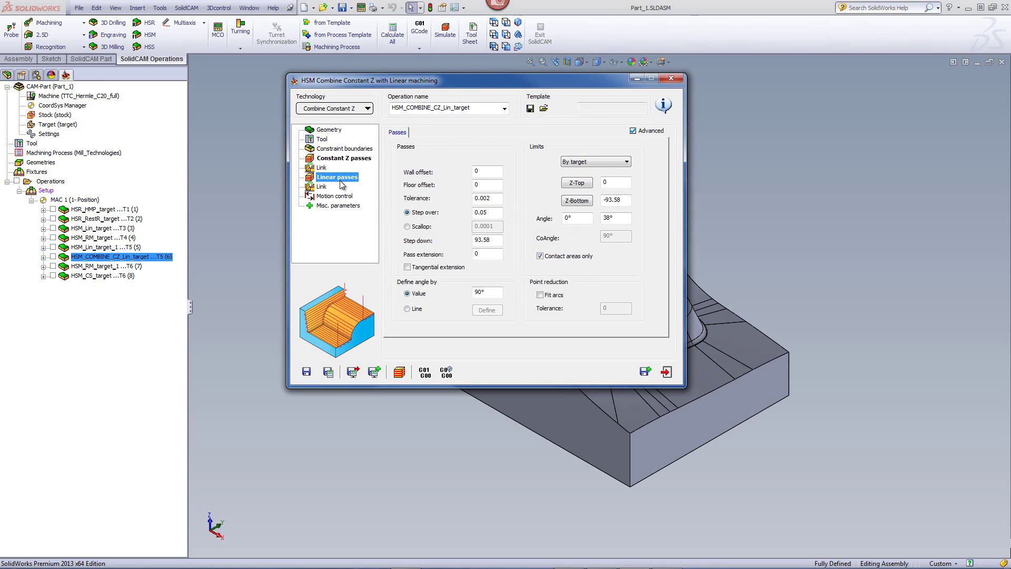
{"action": "left_click", "coordinate": [342, 159]}
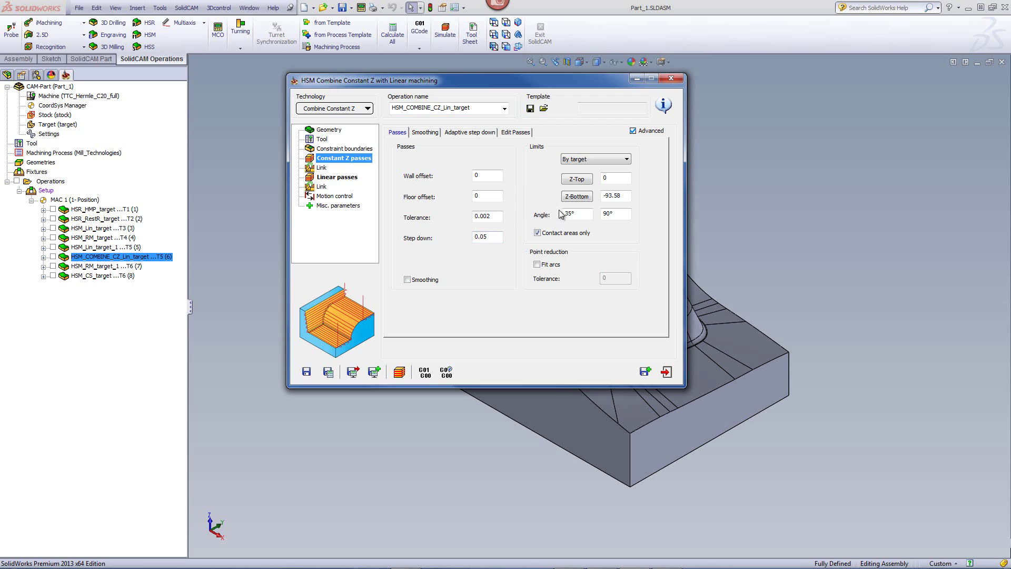
{"action": "left_click", "coordinate": [578, 215]}
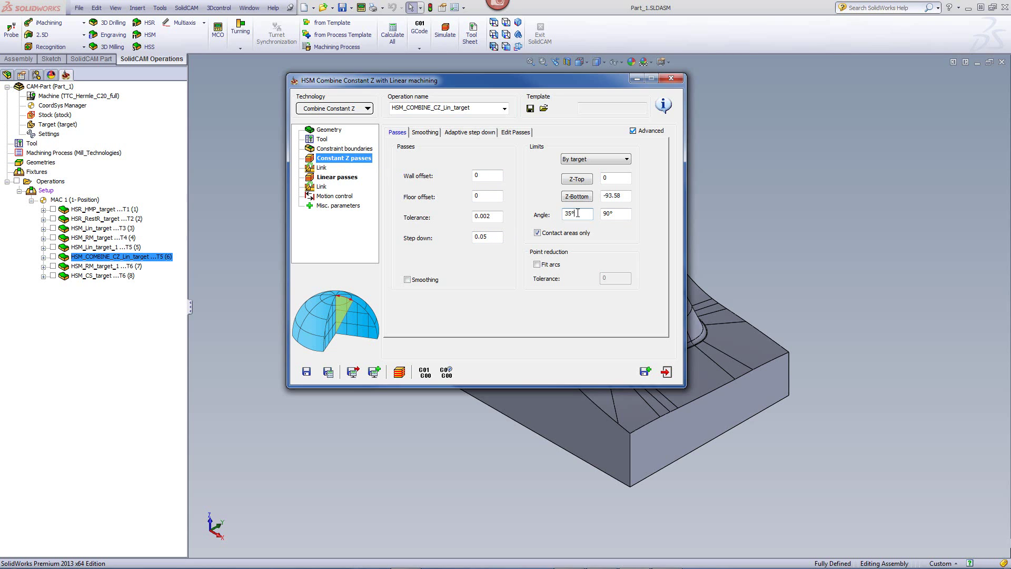
{"action": "left_click", "coordinate": [350, 179]}
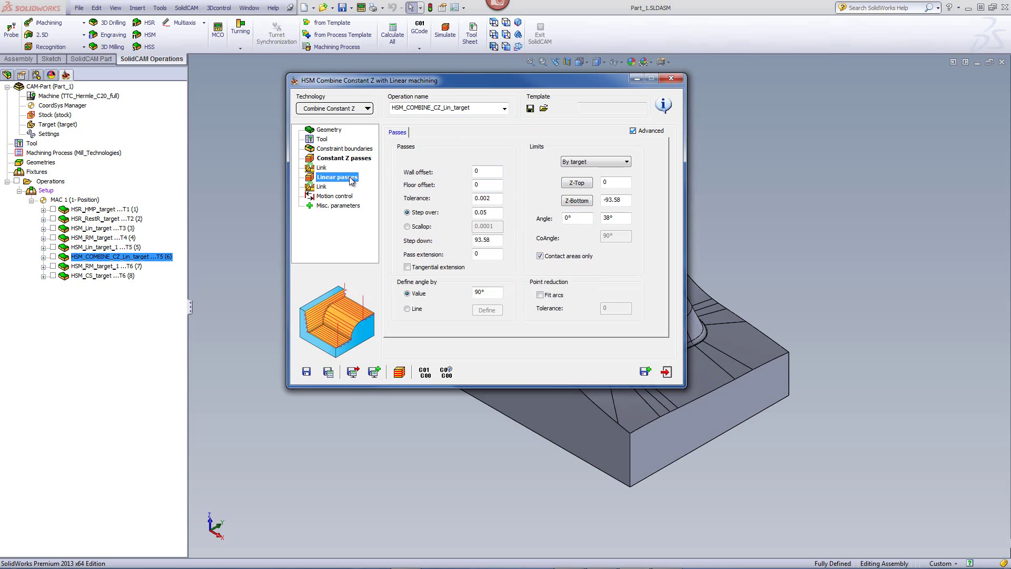
{"action": "left_click", "coordinate": [611, 219]}
{"action": "left_click", "coordinate": [352, 159]}
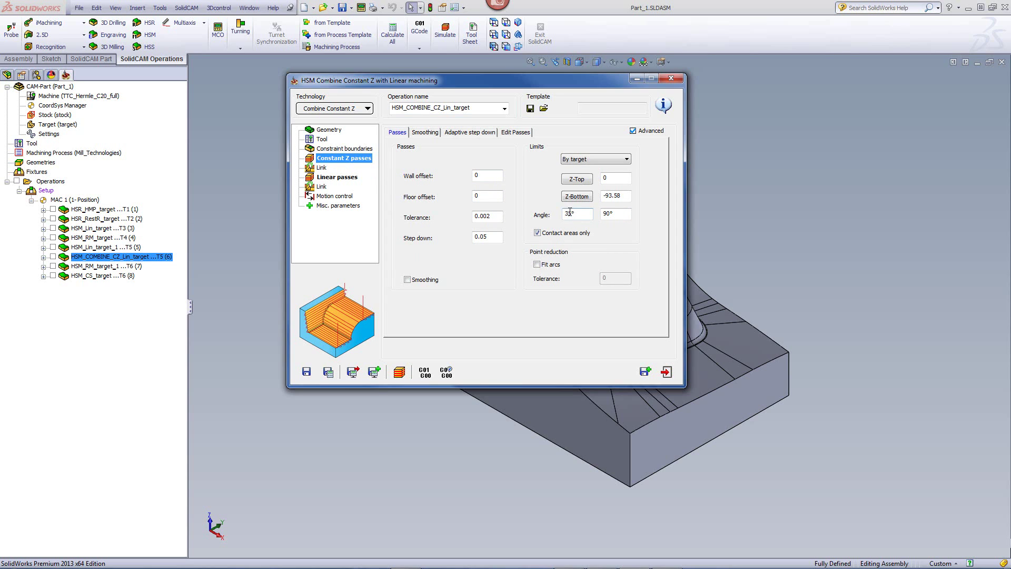
{"action": "left_click", "coordinate": [337, 177]}
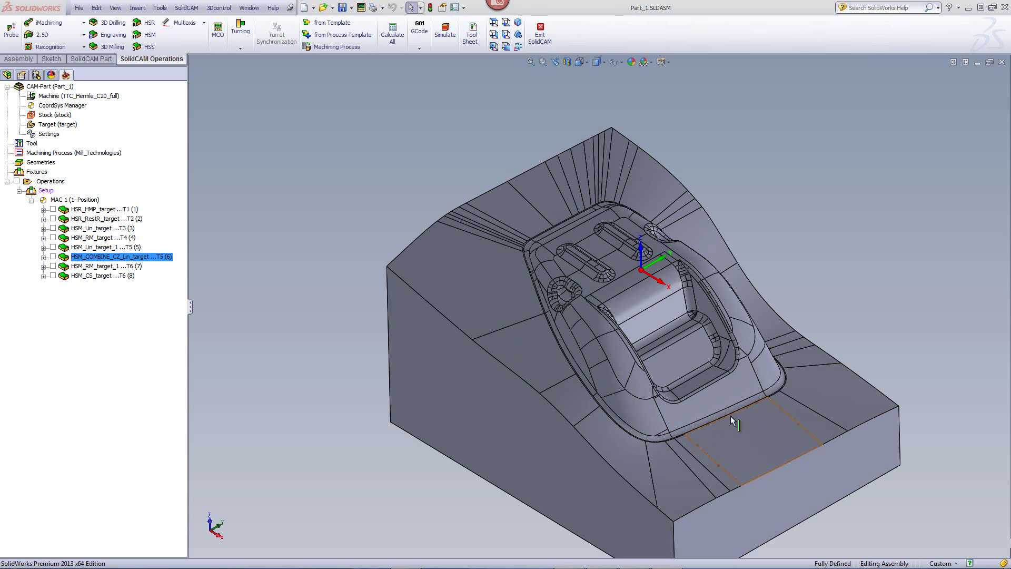
- Review the HSM_RM_target_1 rest machining operation's tool, constraint boundaries, reference tool and passes parameters
{"action": "double_click", "coordinate": [100, 265]}
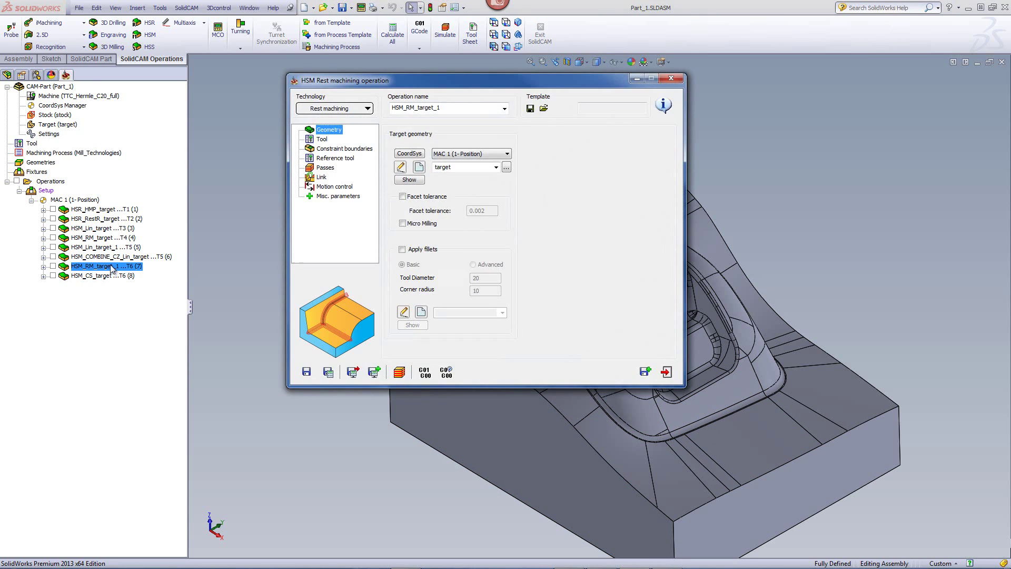
{"action": "left_click", "coordinate": [323, 140]}
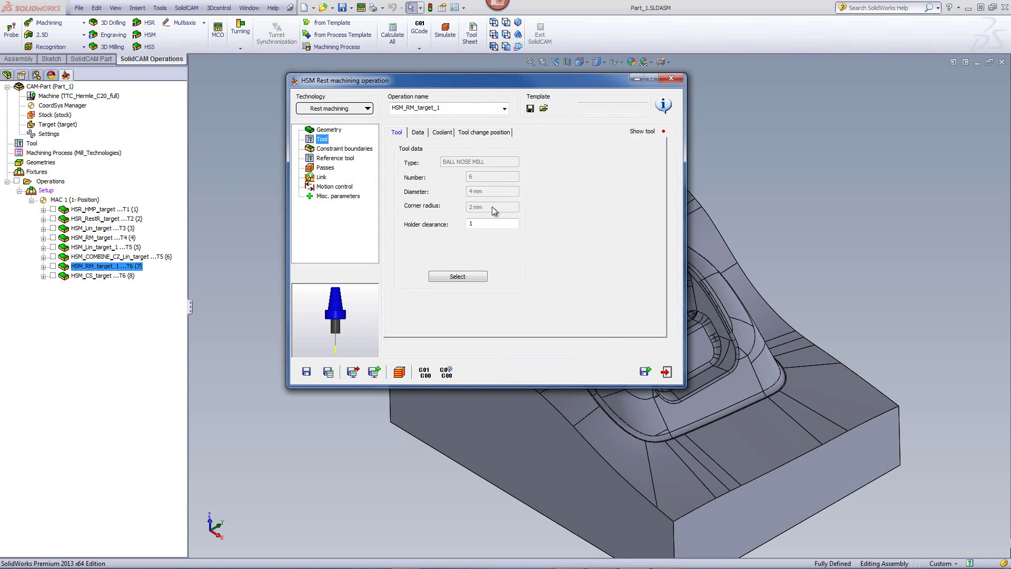
{"action": "left_click", "coordinate": [353, 149]}
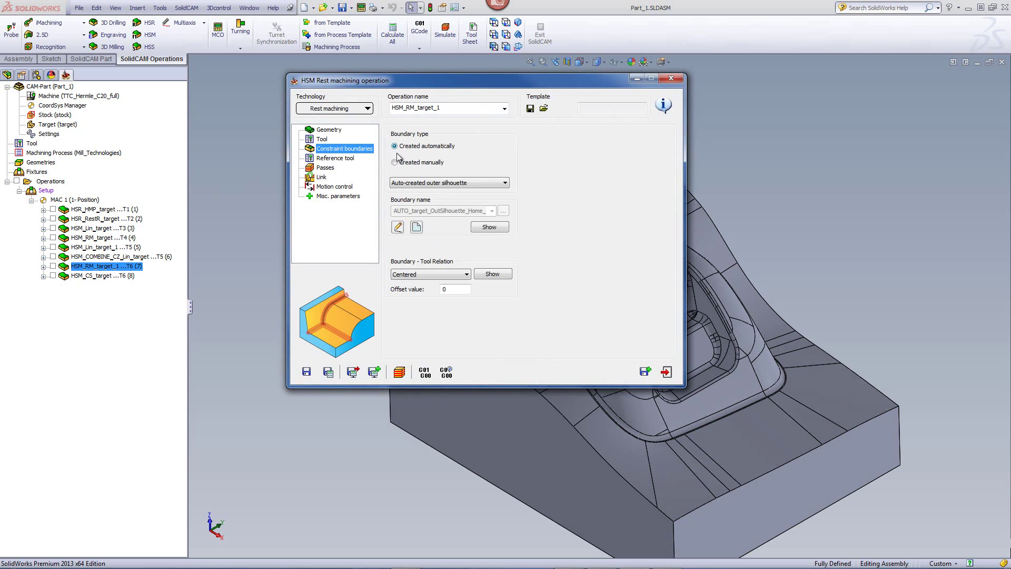
{"action": "left_click", "coordinate": [342, 159]}
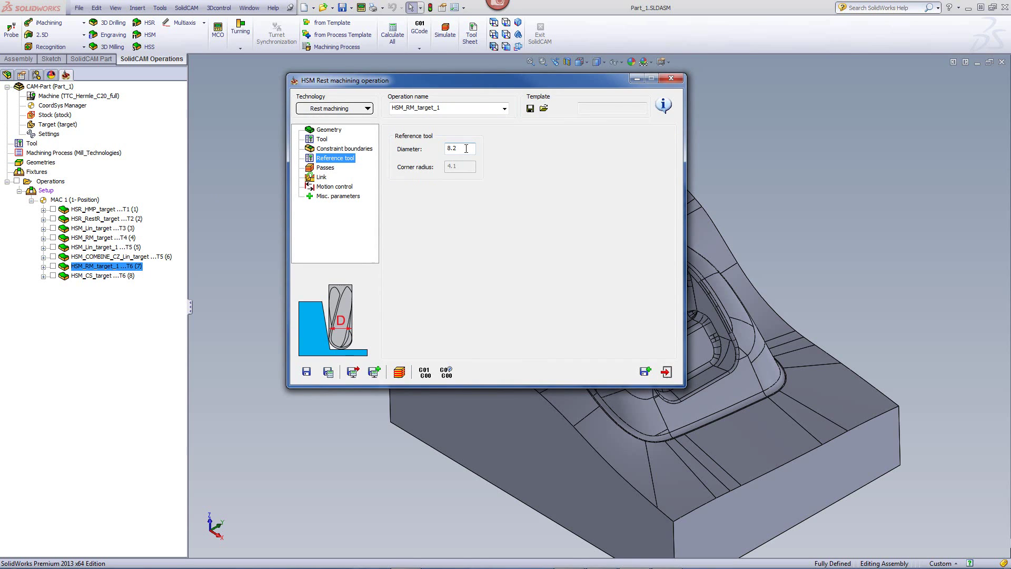
{"action": "left_click", "coordinate": [324, 169]}
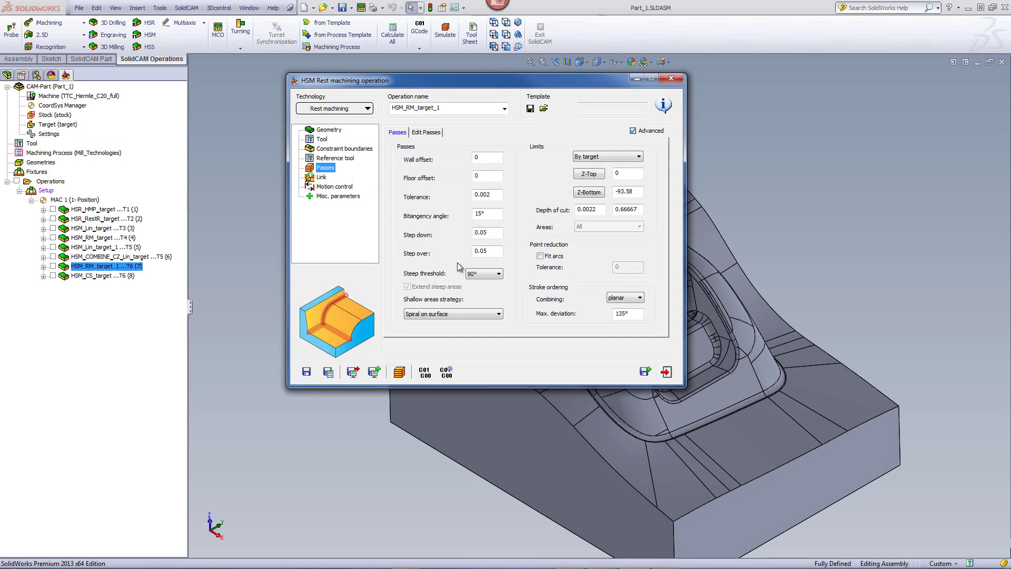
- Simulate the HSM_RM_target_1 rest machining toolpath on the model, examine its passes up close, and exit the simulation
{"action": "left_click", "coordinate": [400, 371]}
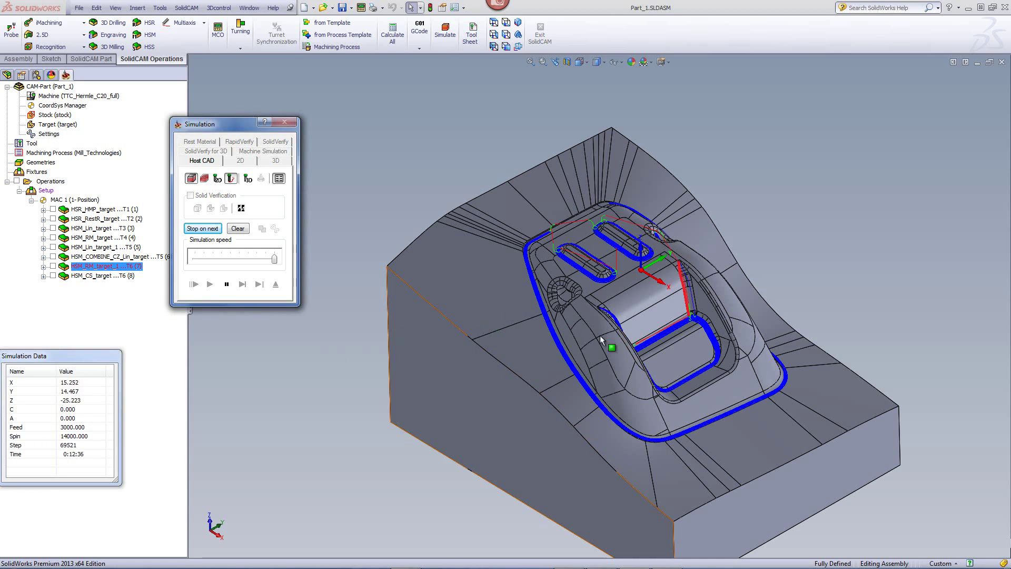
{"action": "scroll", "coordinate": [573, 312], "scroll_direction": "down", "scroll_amount": 3}
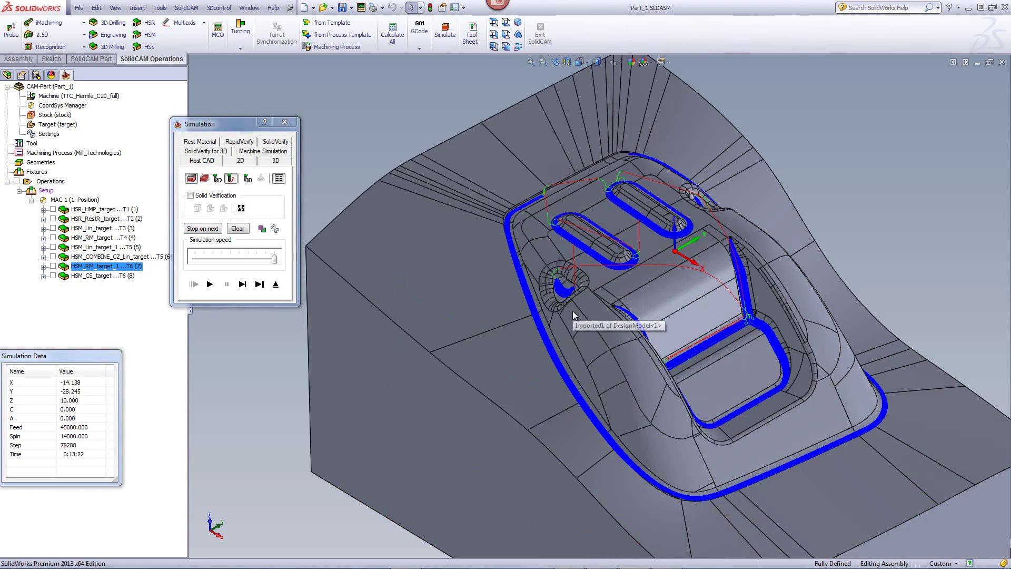
{"action": "scroll", "coordinate": [572, 311], "scroll_direction": "up", "scroll_amount": 5}
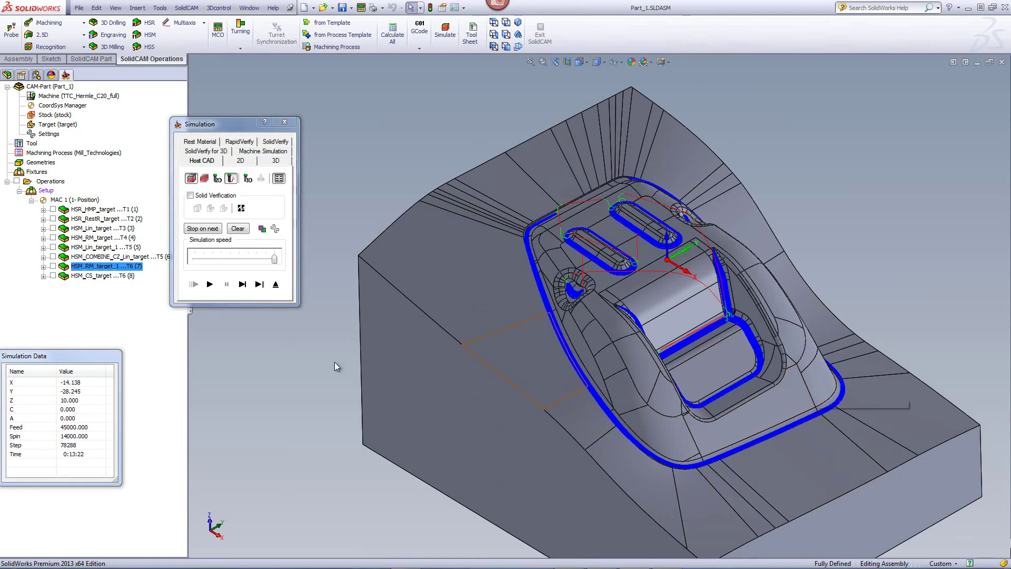
{"action": "left_click", "coordinate": [276, 284]}
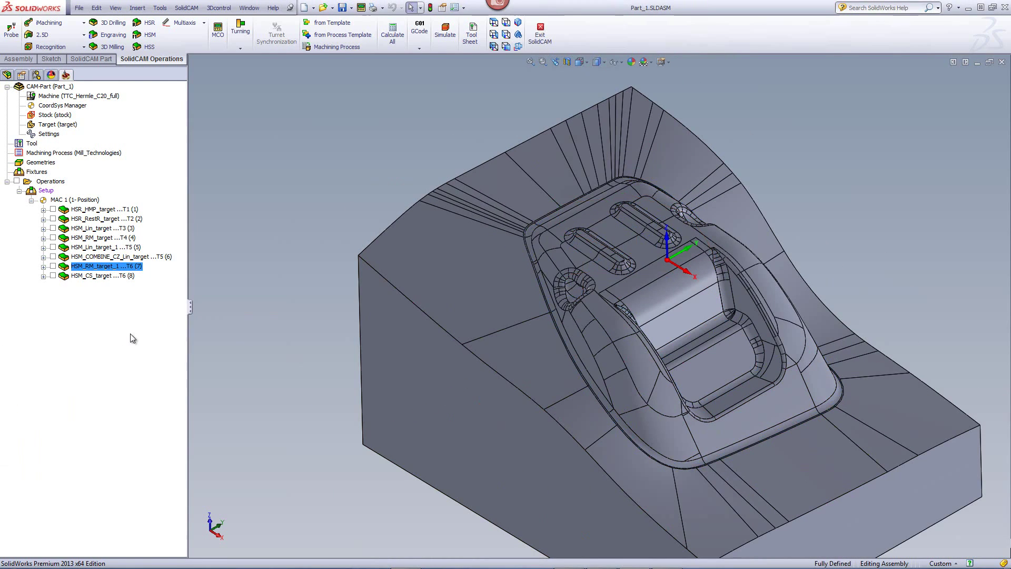
- Examine the round recesses on the model, and open the HSM_CS_target 3D Constant step over operation to review its tool data
{"action": "left_click", "coordinate": [108, 276]}
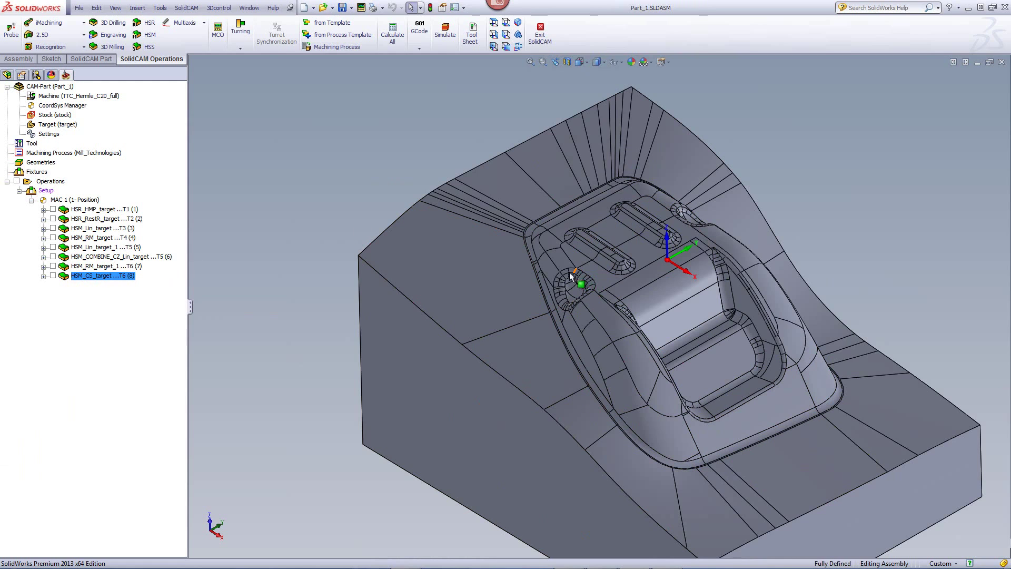
{"action": "middle_click_drag", "start_coordinate": [903, 223], "coordinate": [772, 345]}
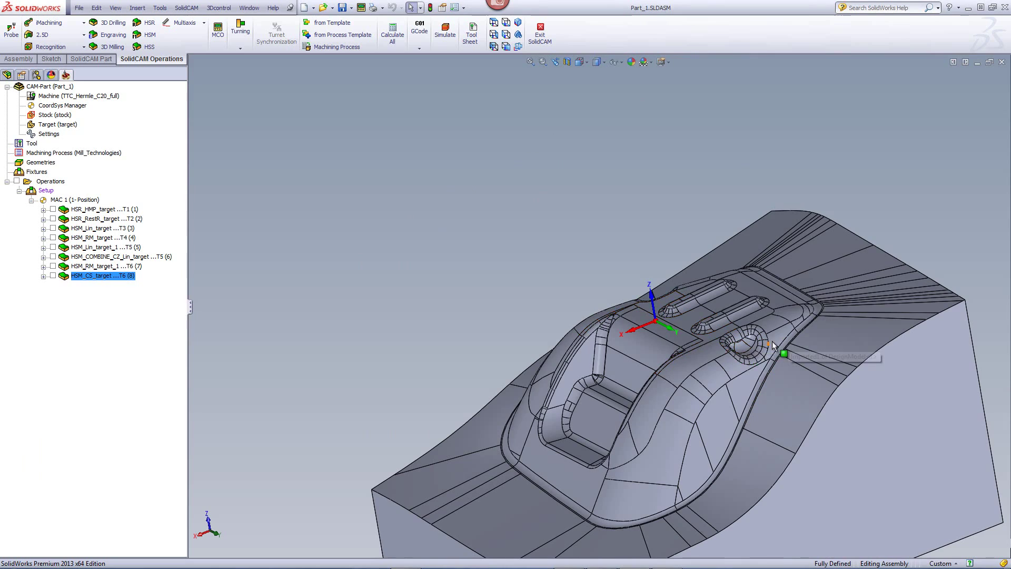
{"action": "key", "text": "ctrl+7"}
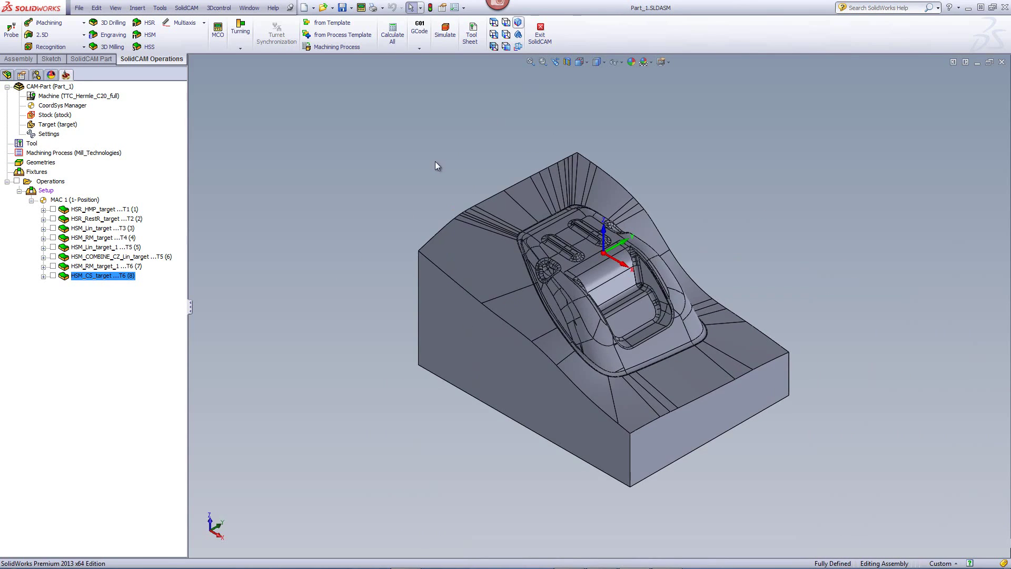
{"action": "double_click", "coordinate": [100, 276]}
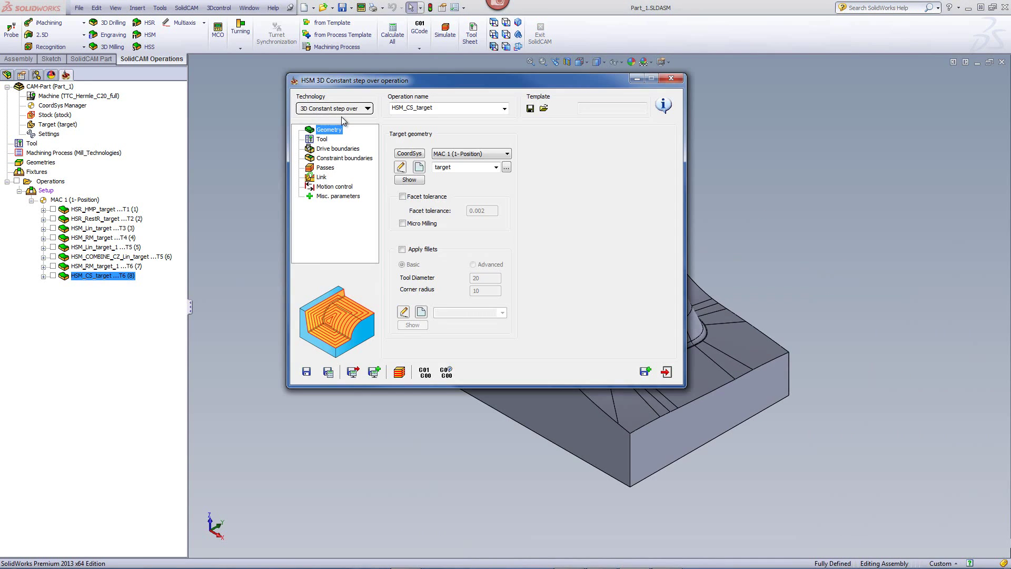
{"action": "left_click", "coordinate": [327, 139]}
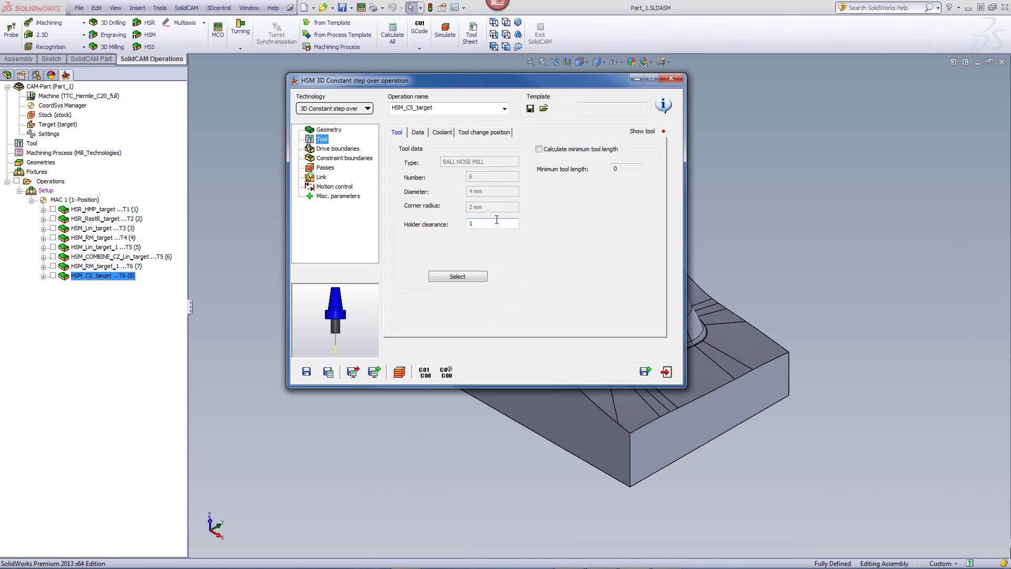
- Show the Selected Faces D4 R2 drive boundary on the model, and review the operation's constraint boundaries and passes parameters
{"action": "left_click", "coordinate": [337, 149]}
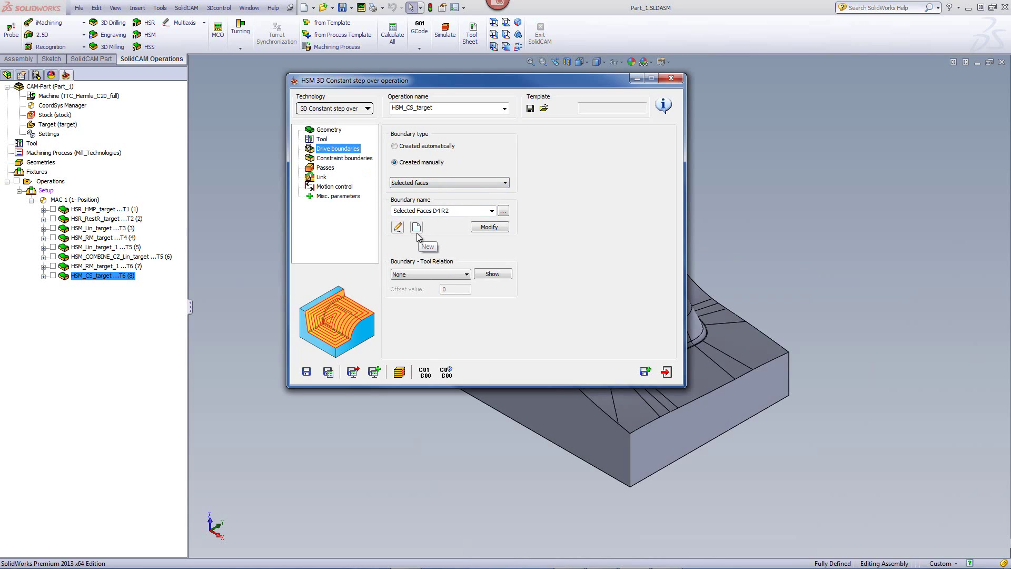
{"action": "left_click", "coordinate": [485, 276]}
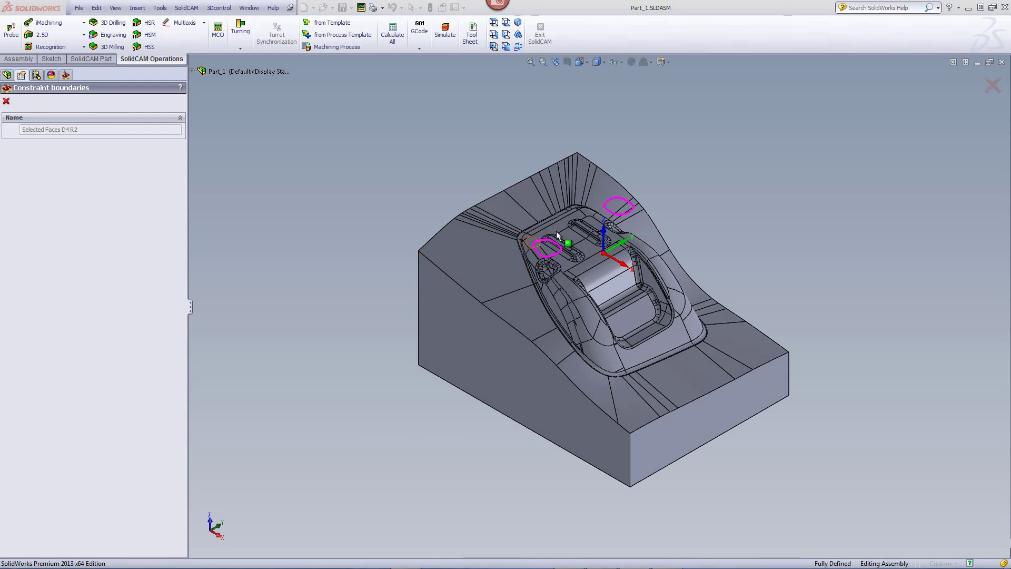
{"action": "left_click", "coordinate": [6, 101]}
{"action": "left_click", "coordinate": [334, 159]}
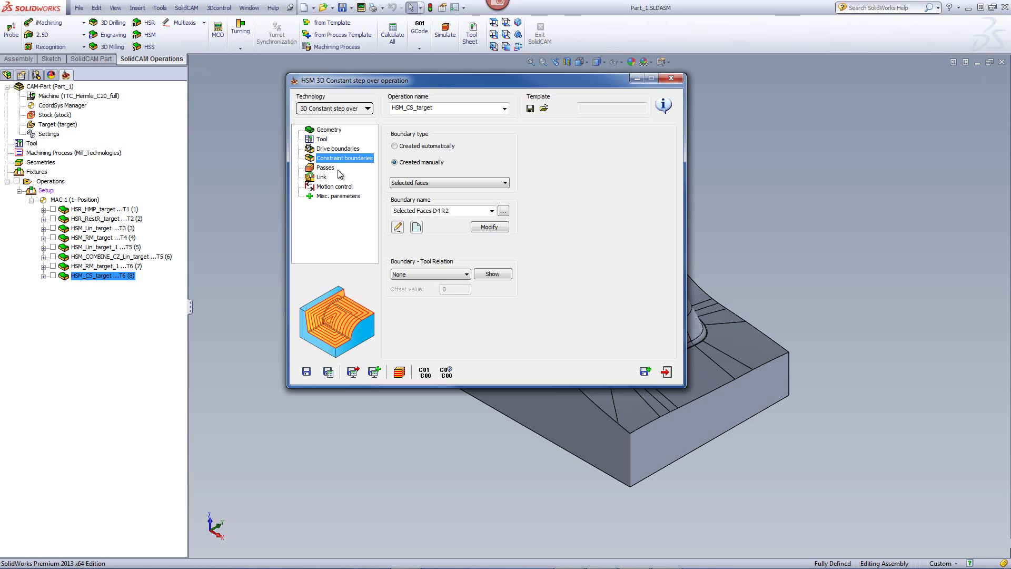
{"action": "left_click", "coordinate": [326, 169]}
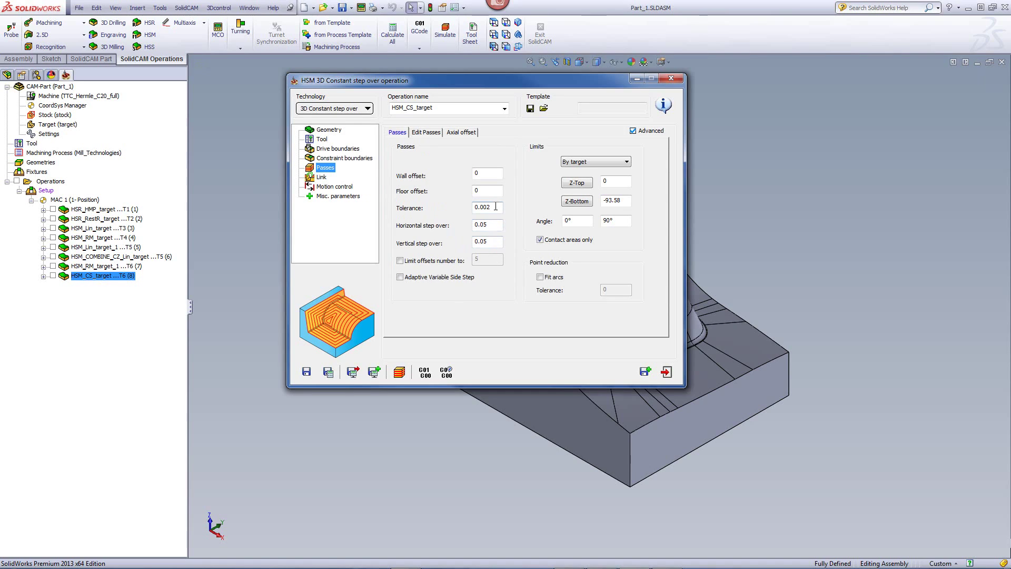
- Simulate the HSM_CS_target constant step over toolpath on the model and examine the passes around the round recesses
{"action": "left_click", "coordinate": [400, 372]}
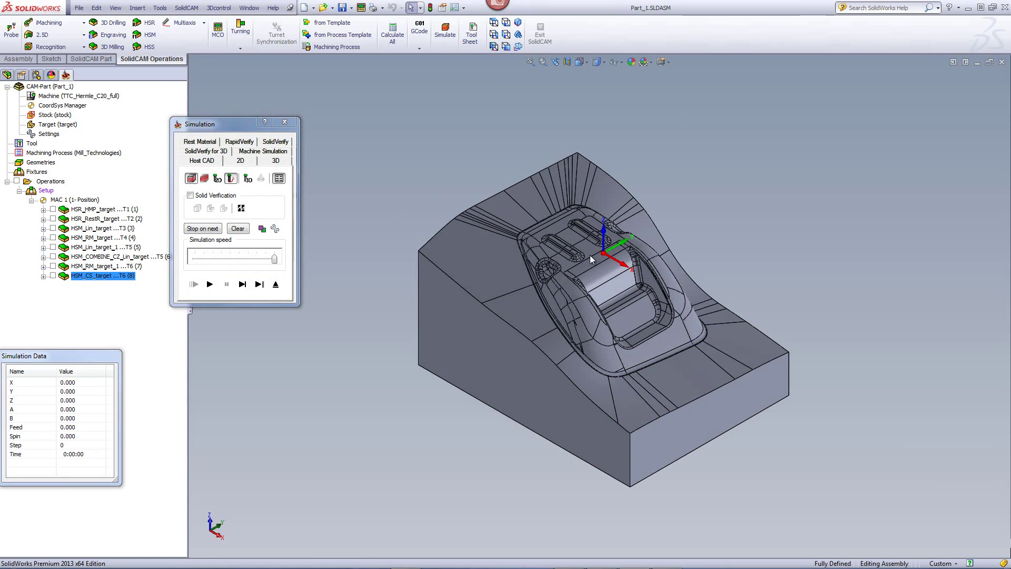
{"action": "left_click", "coordinate": [259, 284]}
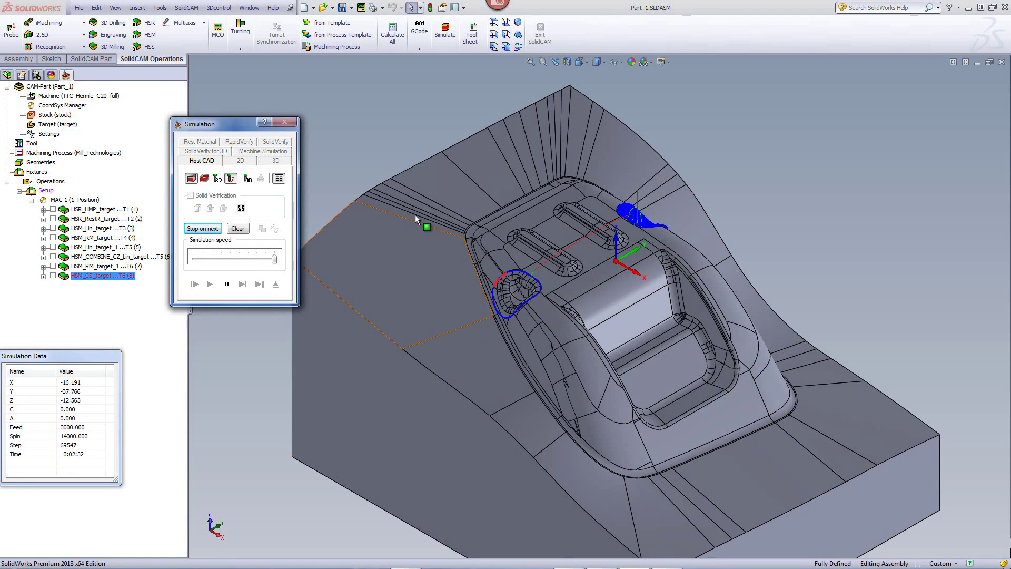
{"action": "scroll", "coordinate": [477, 293], "scroll_direction": "down", "scroll_amount": 2}
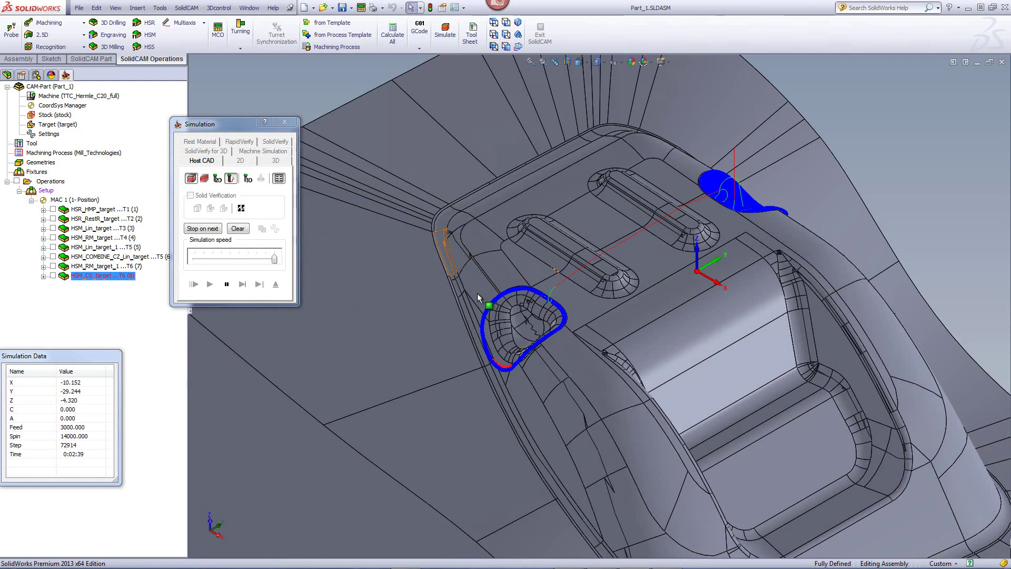
{"action": "scroll", "coordinate": [489, 318], "scroll_direction": "down", "scroll_amount": 2}
{"action": "scroll", "coordinate": [512, 334], "scroll_direction": "down", "scroll_amount": 1}
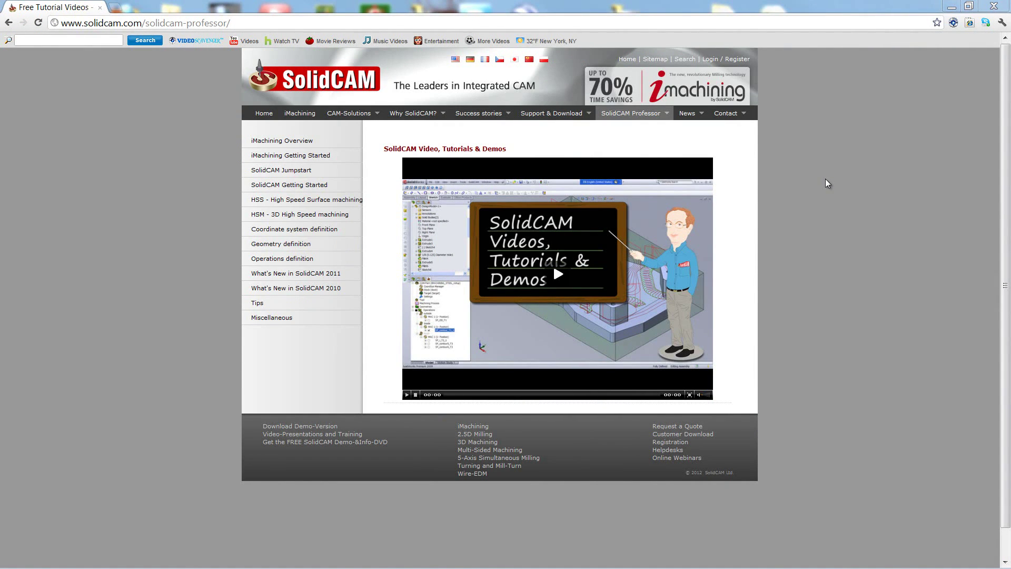
{"action": "mouse_move", "coordinate": [643, 122]}
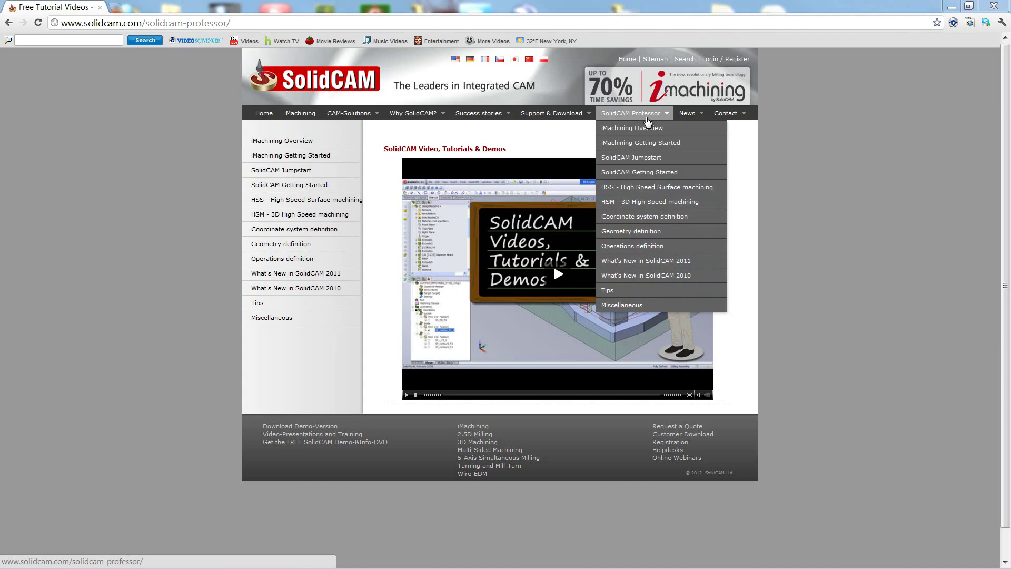